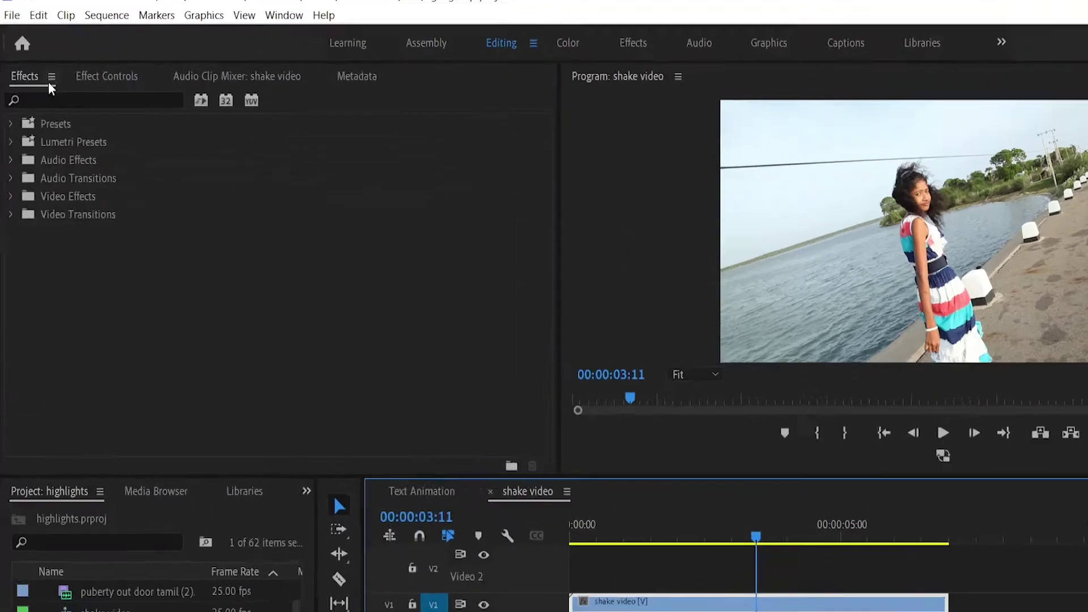
Step: Apply the Warp Stabilizer effect to the shake video clip on track V1 and display its effect settings
click(78, 94)
text(warp)
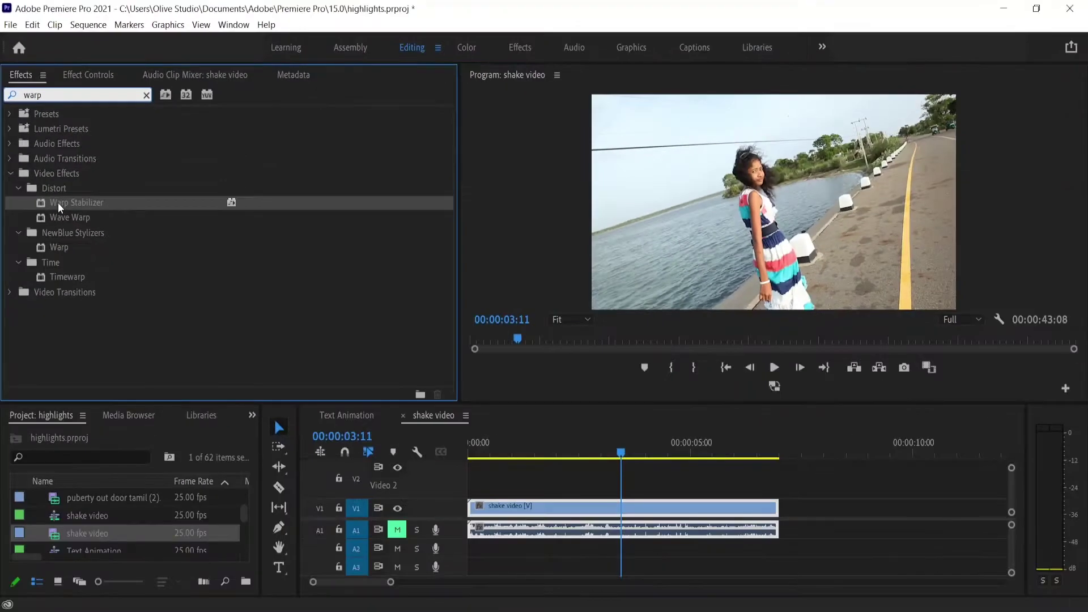
drag(58, 202, 521, 507)
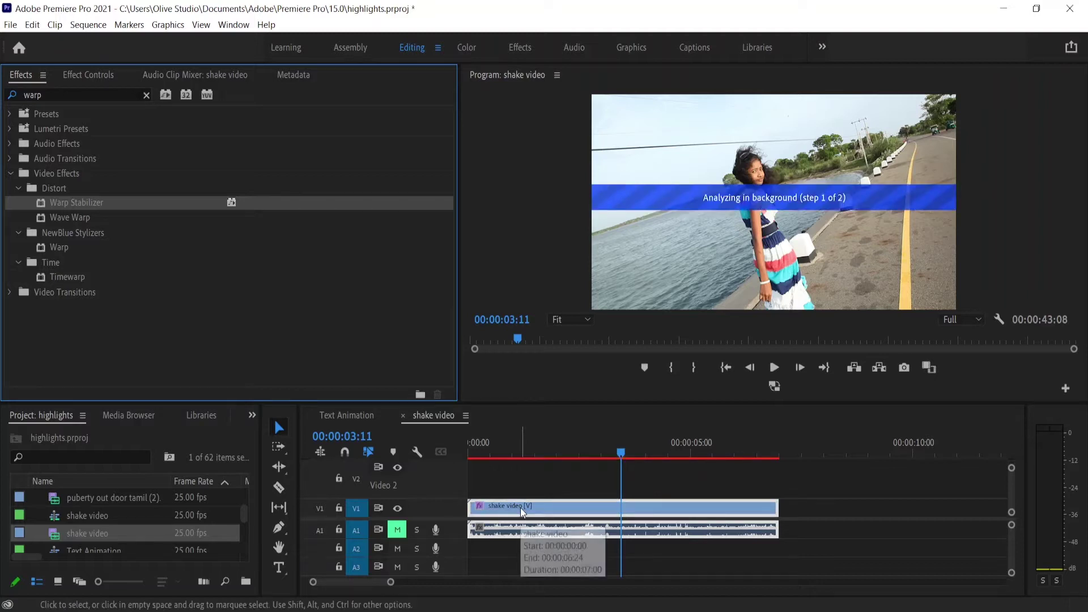
click(80, 72)
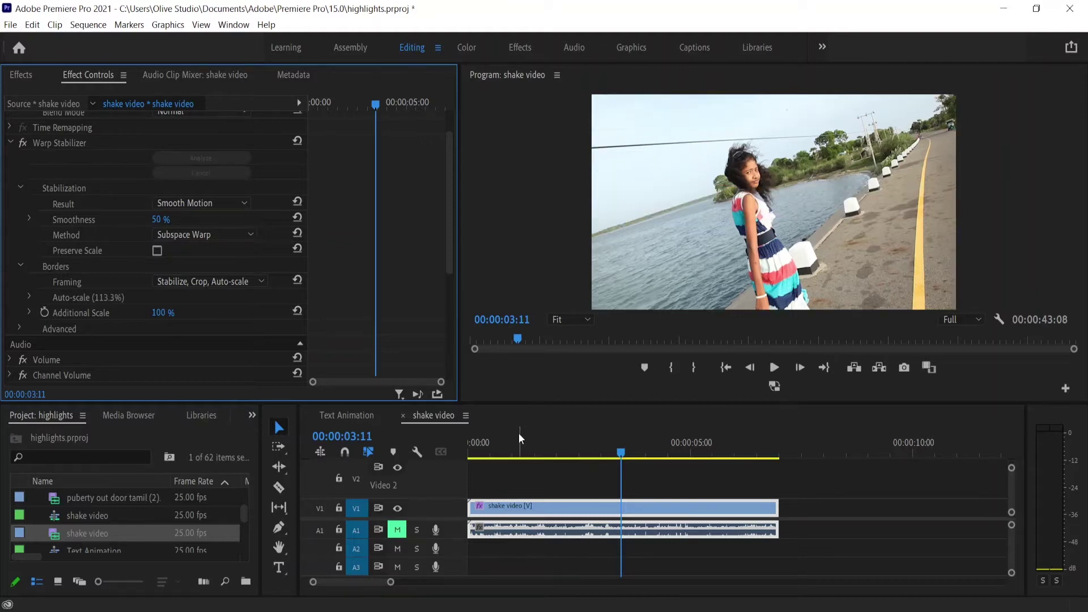
Step: Play back the stabilized clip and toggle Warp Stabilizer to compare it with the original footage
click(621, 457)
key(Home)
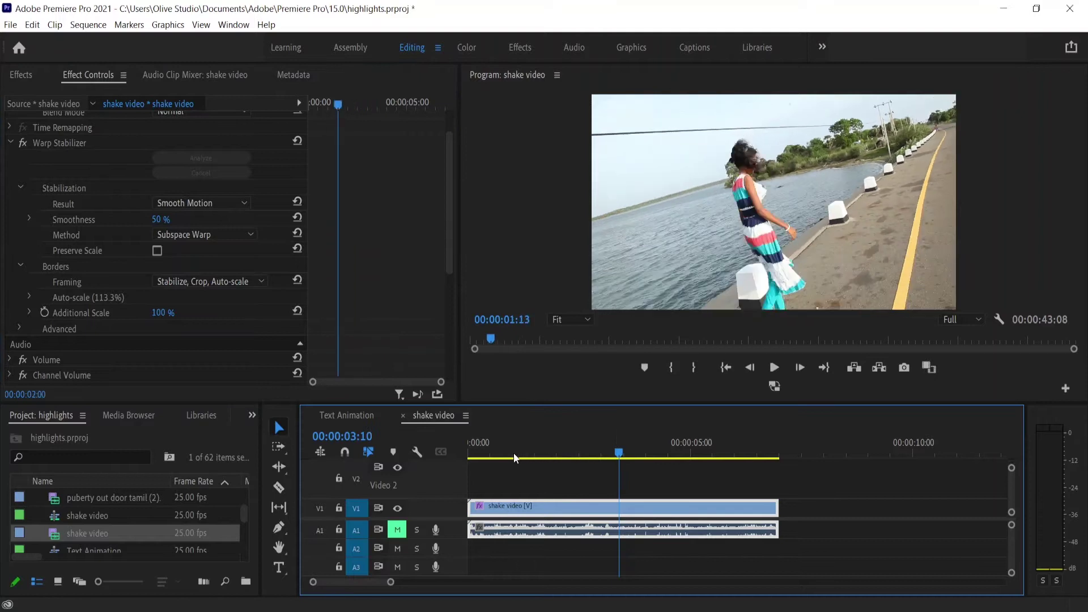
key(space)
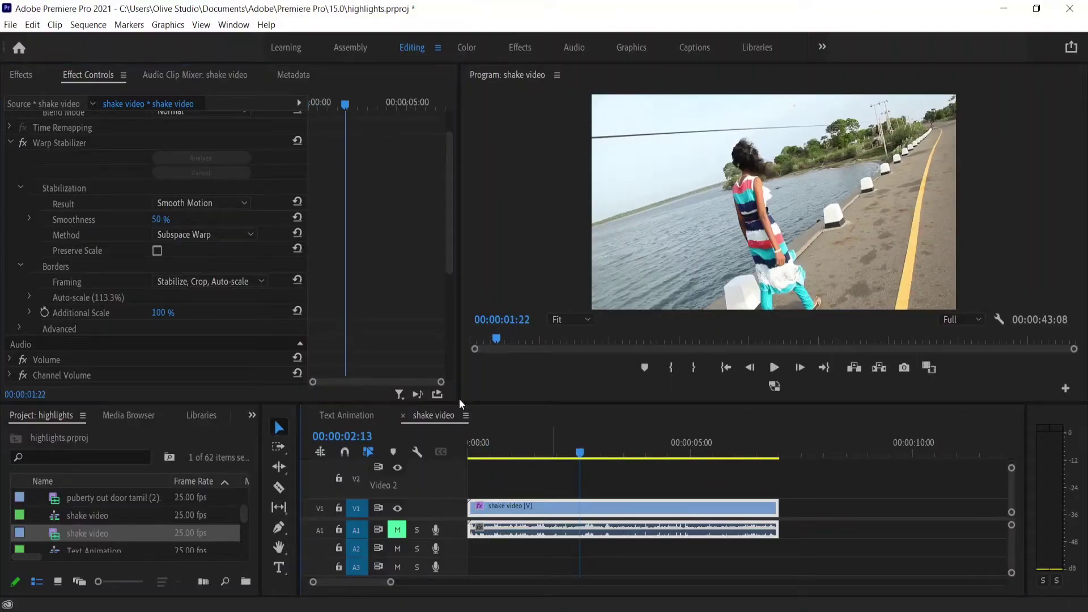
key(space)
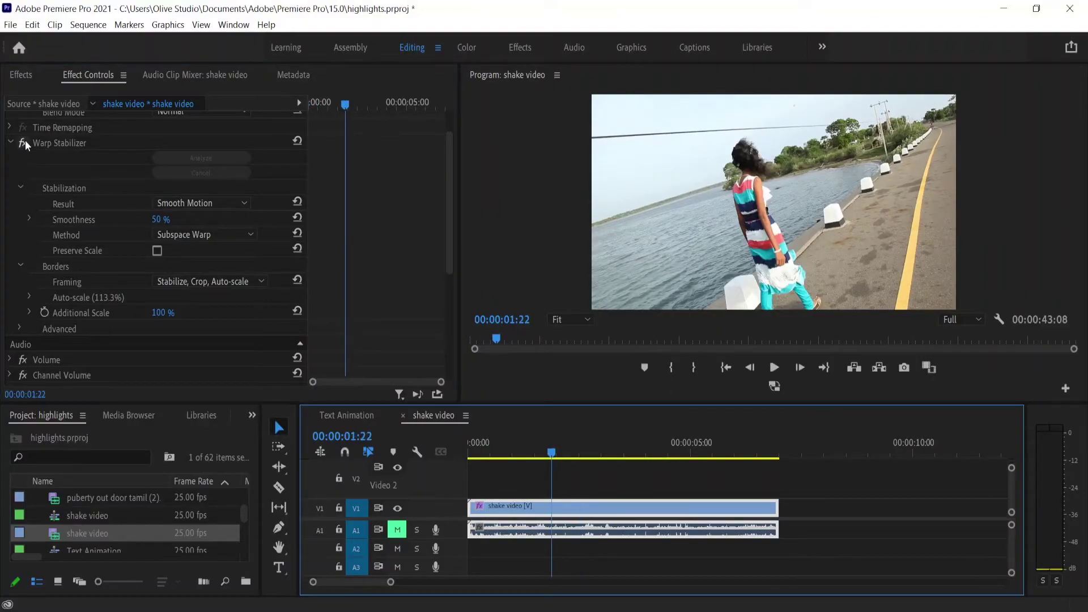
click(24, 142)
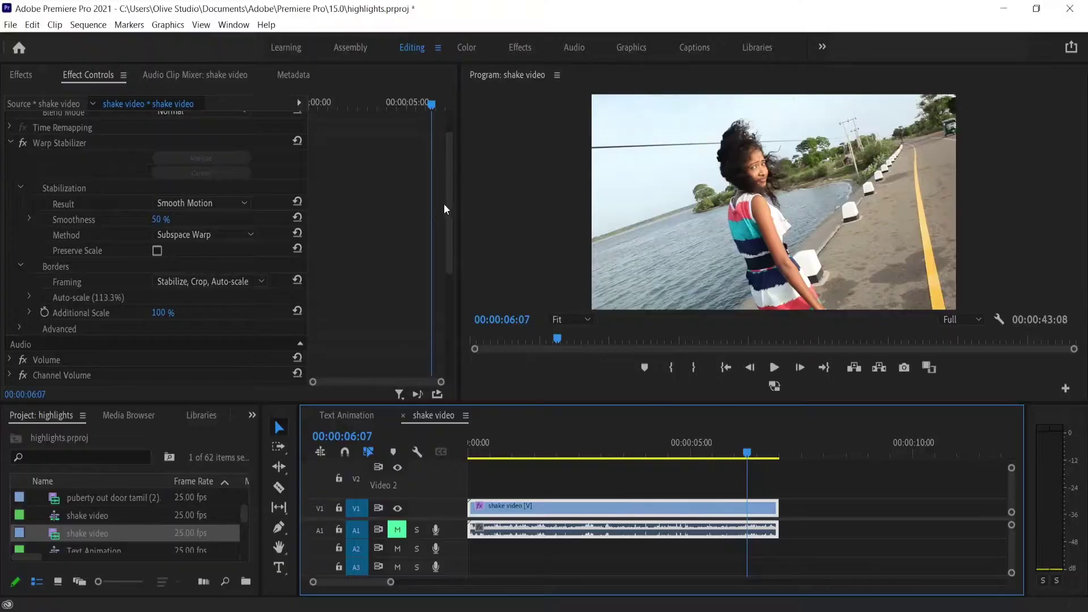
Step: Examine Warp Stabilizer's stabilization settings and its Result options, keeping Smooth Motion
scroll(450, 198, up, 5)
drag(451, 200, 442, 267)
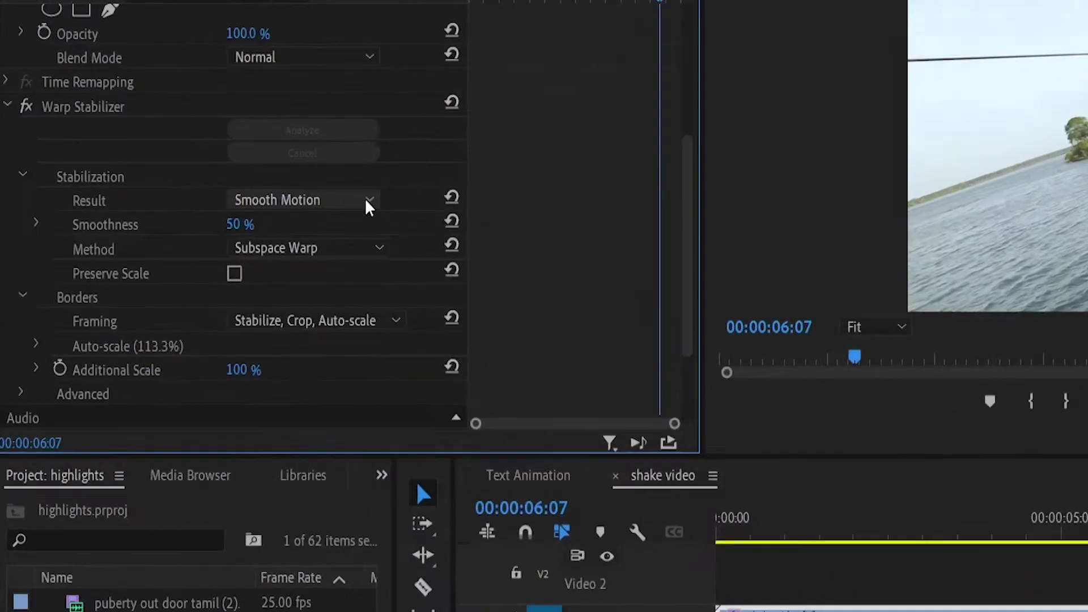
click(218, 237)
click(218, 238)
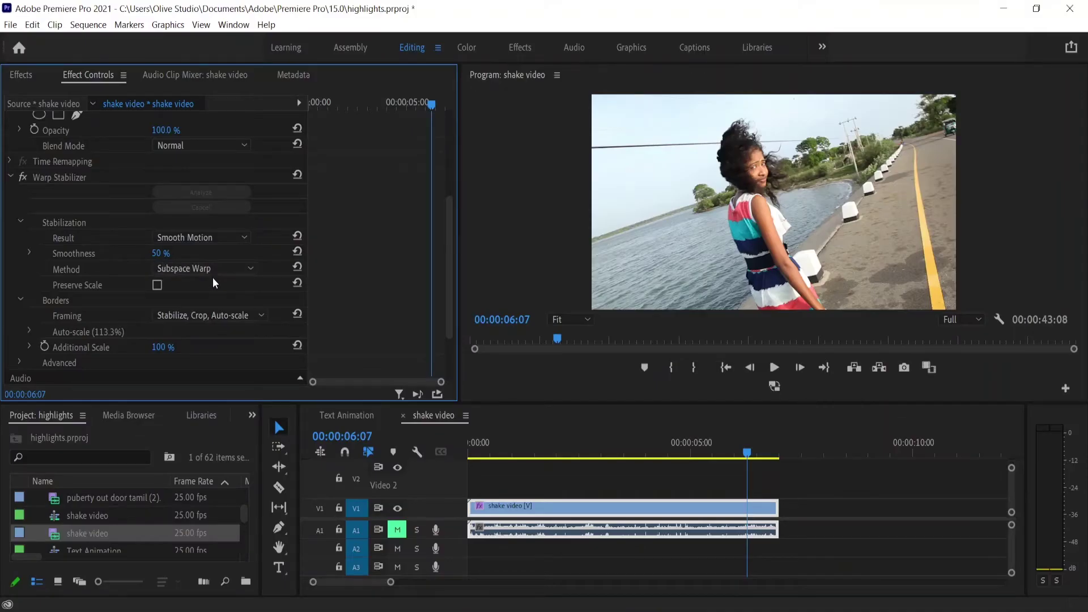
Step: Try Position, Scale, Rotation as the stabilization method, and return the method to Subspace Warp
click(221, 269)
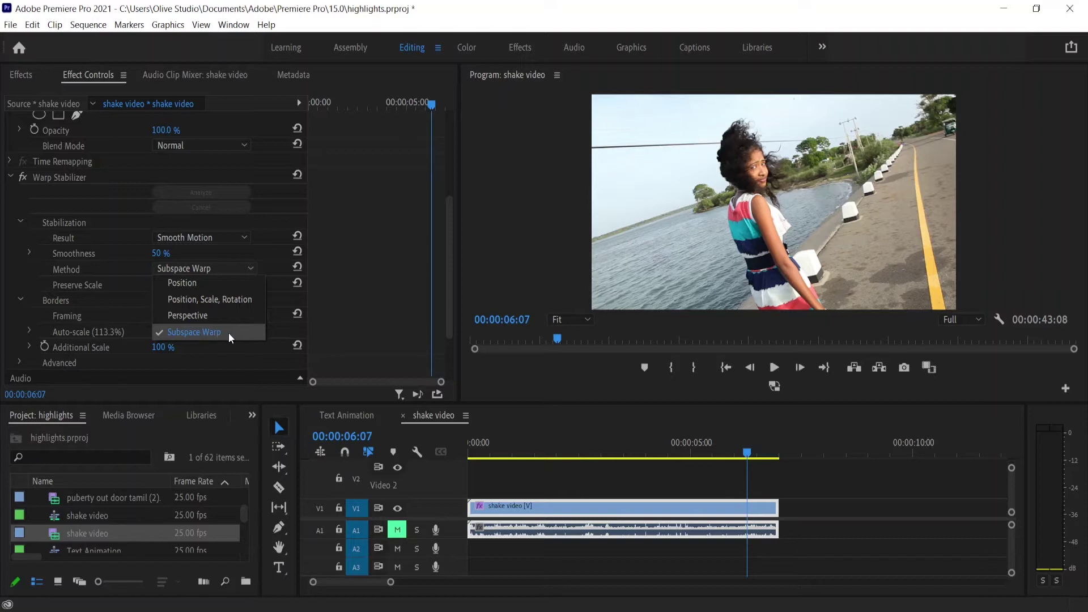
click(207, 299)
click(218, 268)
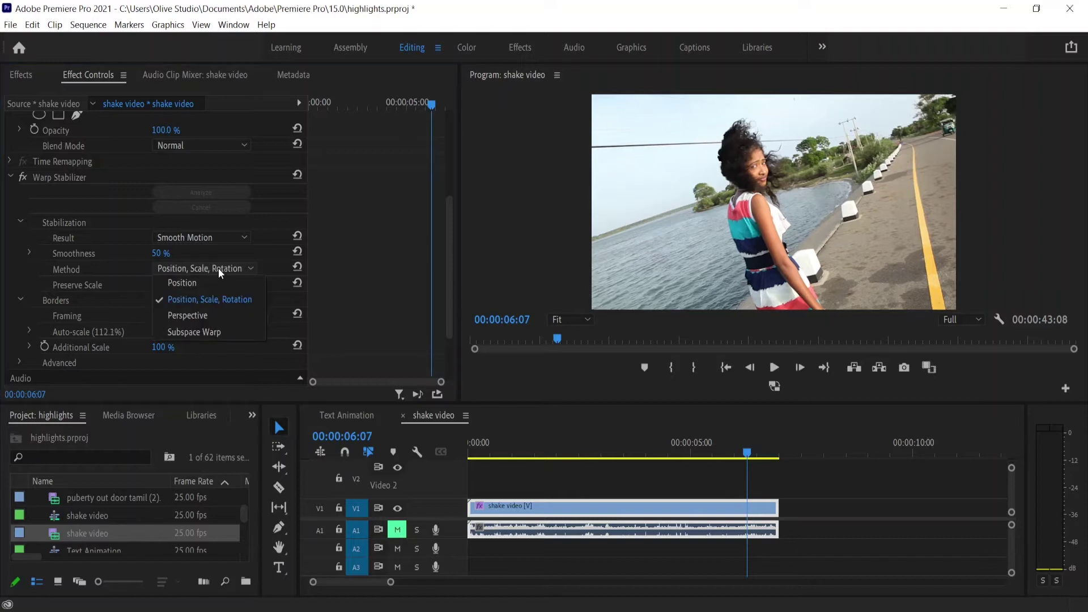
click(192, 301)
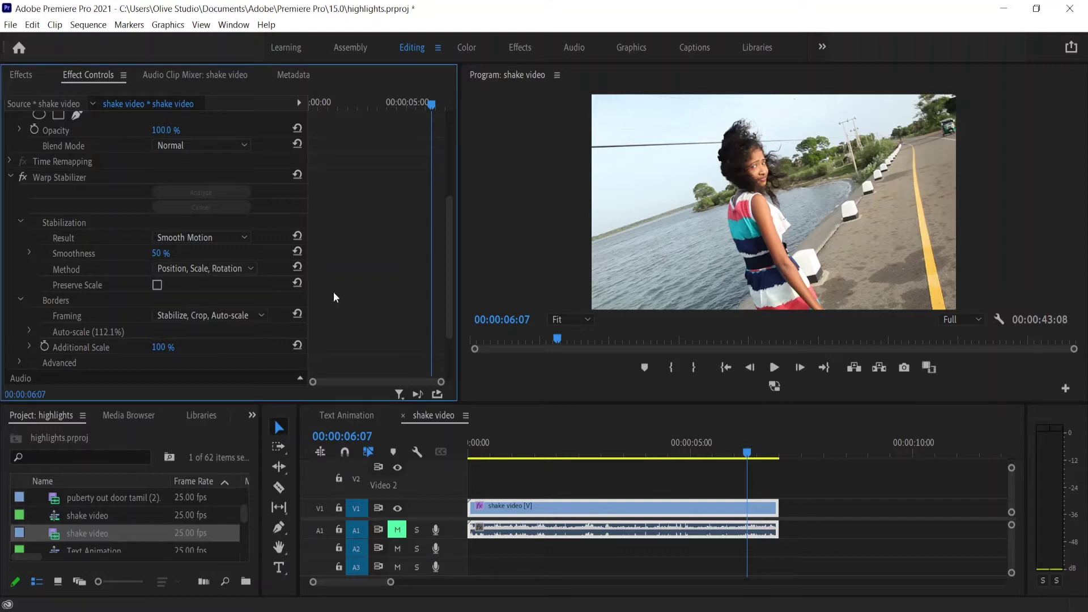
click(219, 268)
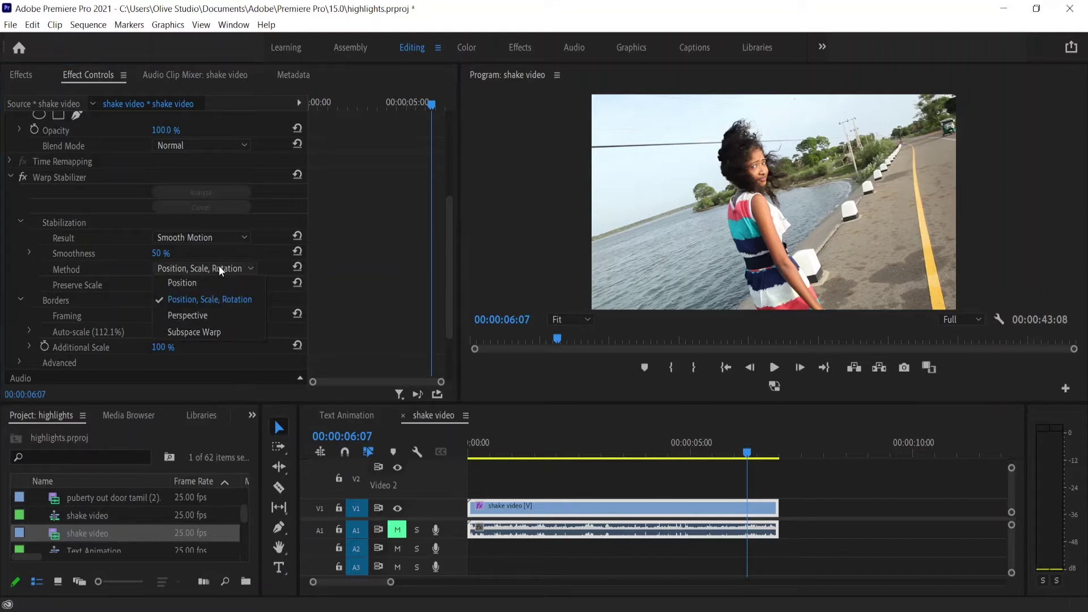
click(172, 332)
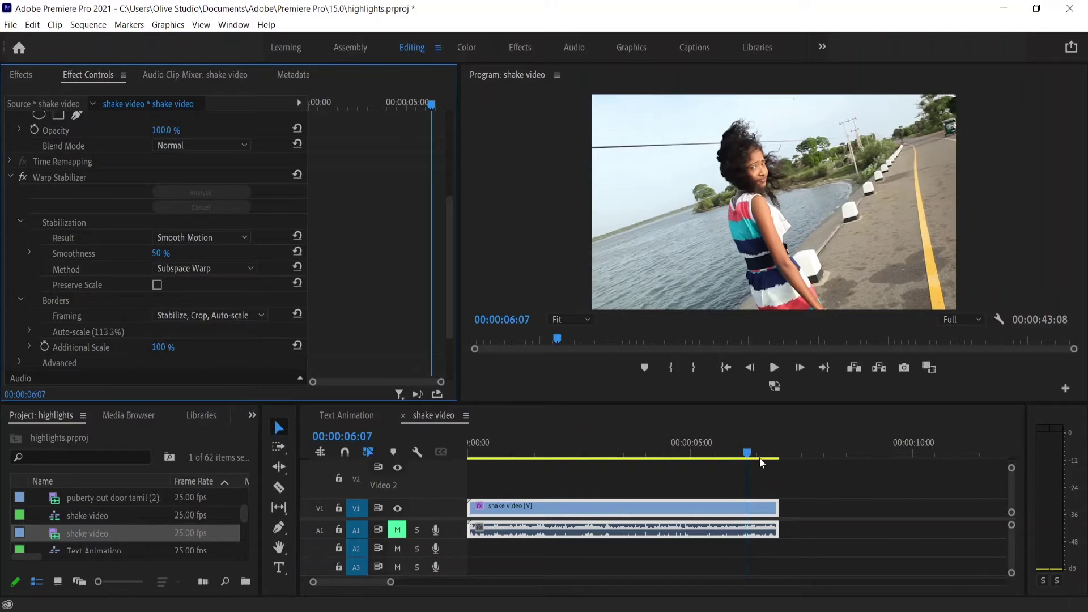
Step: Play back the second half of the clip several times to check the Subspace Warp stabilization
drag(747, 453, 733, 451)
key(space)
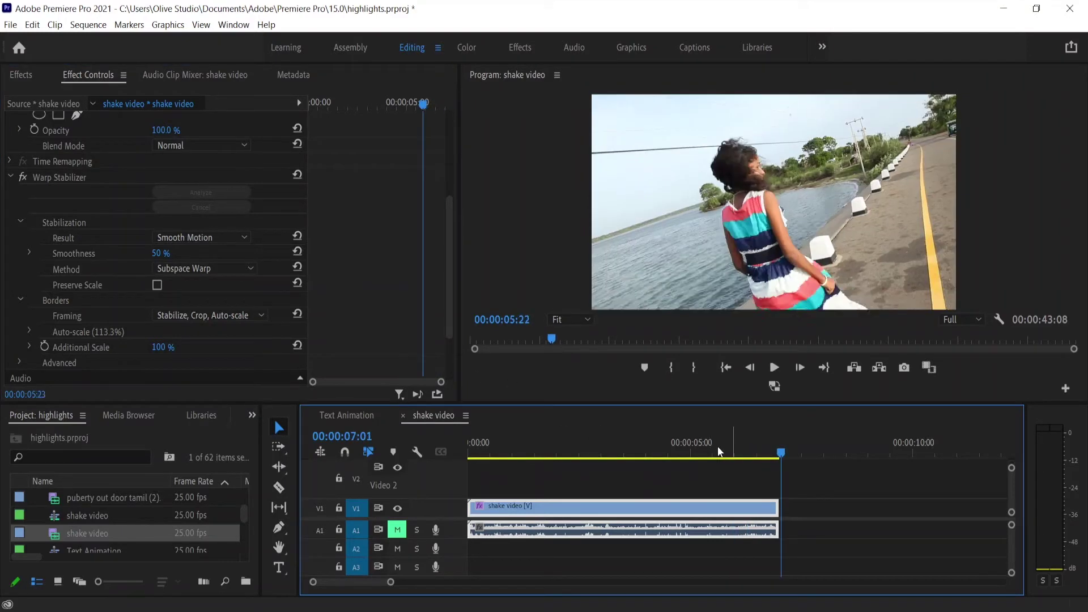
click(660, 453)
key(space)
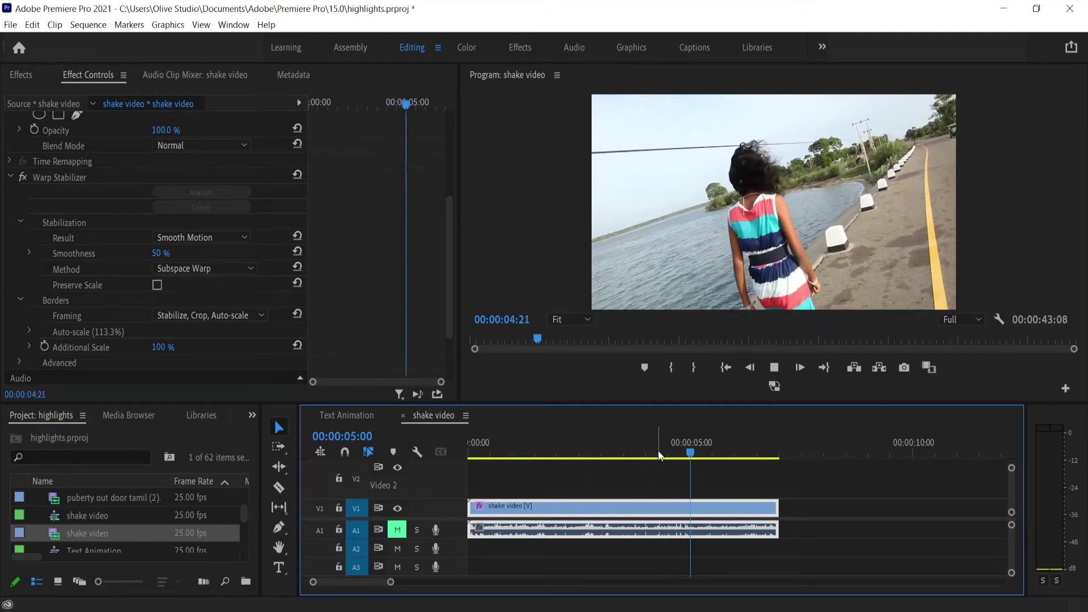
click(659, 453)
key(space)
key(space)
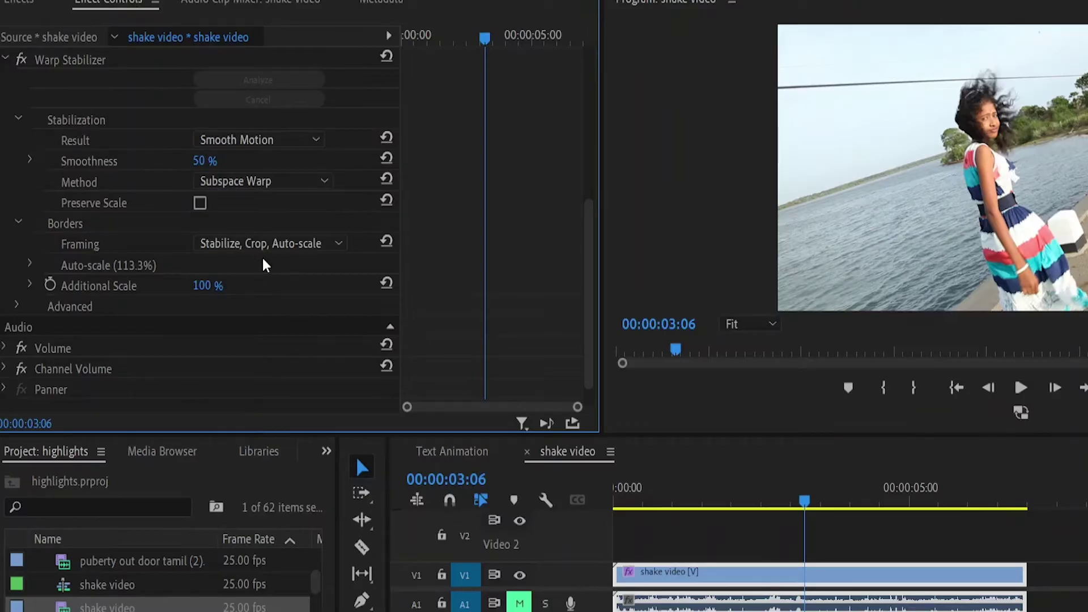
Step: Set Warp Stabilizer's border framing to Stabilize Only
click(210, 316)
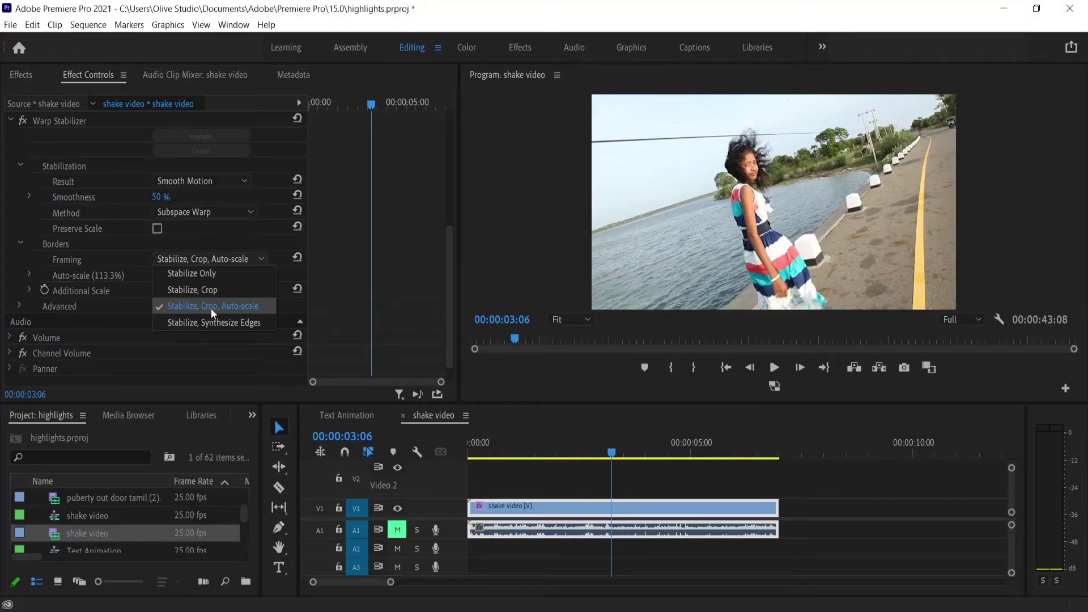
click(256, 308)
click(209, 257)
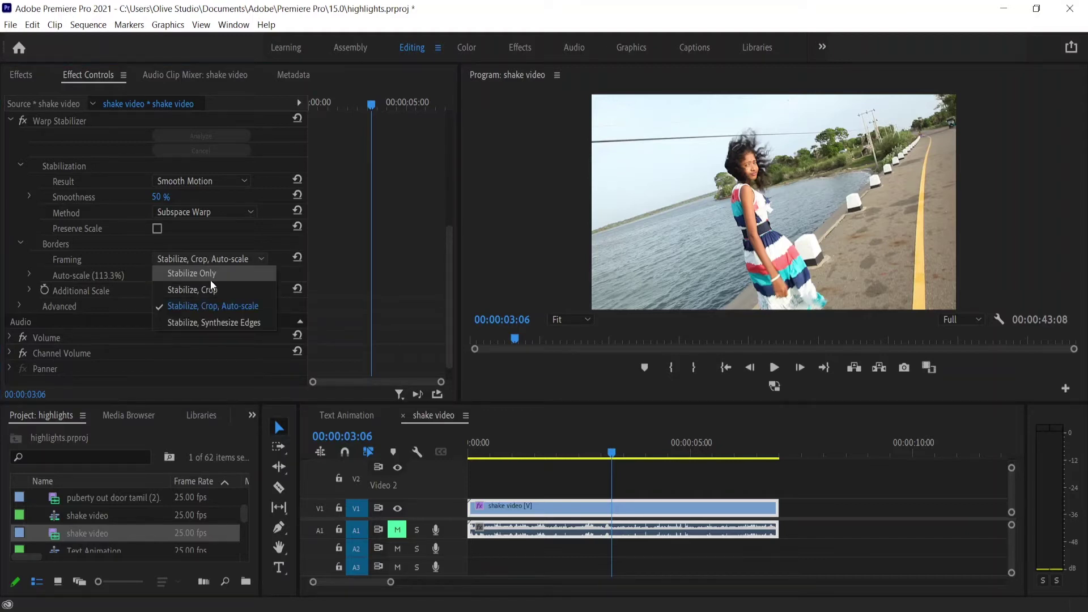
click(198, 271)
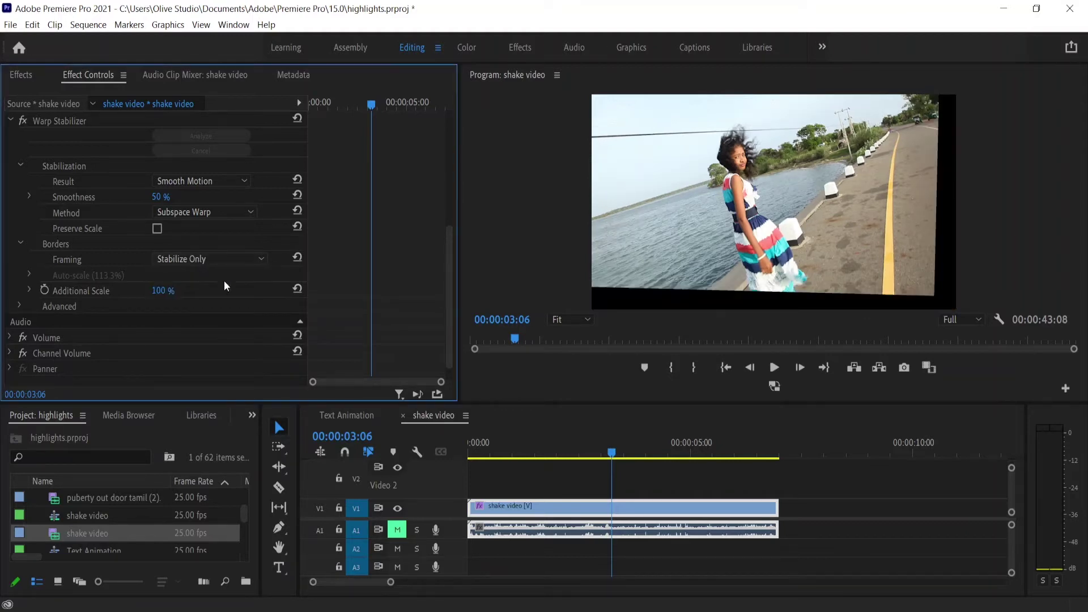
Step: Preview the clip's moving edges from about 2 seconds, and restore the framing to Stabilize, Crop, Auto-scale
drag(606, 442, 567, 454)
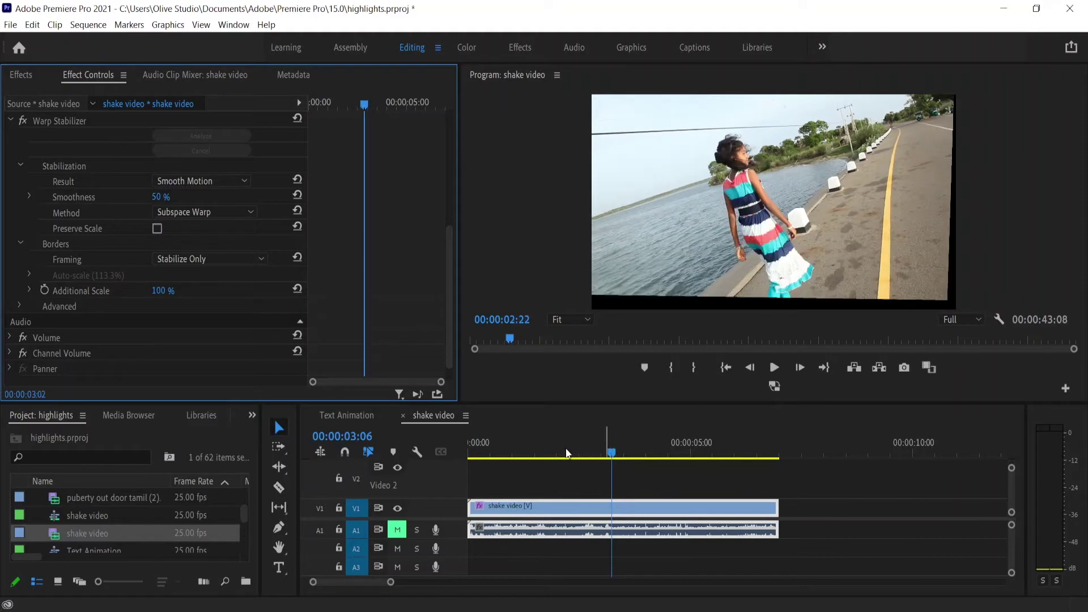
click(554, 453)
key(space)
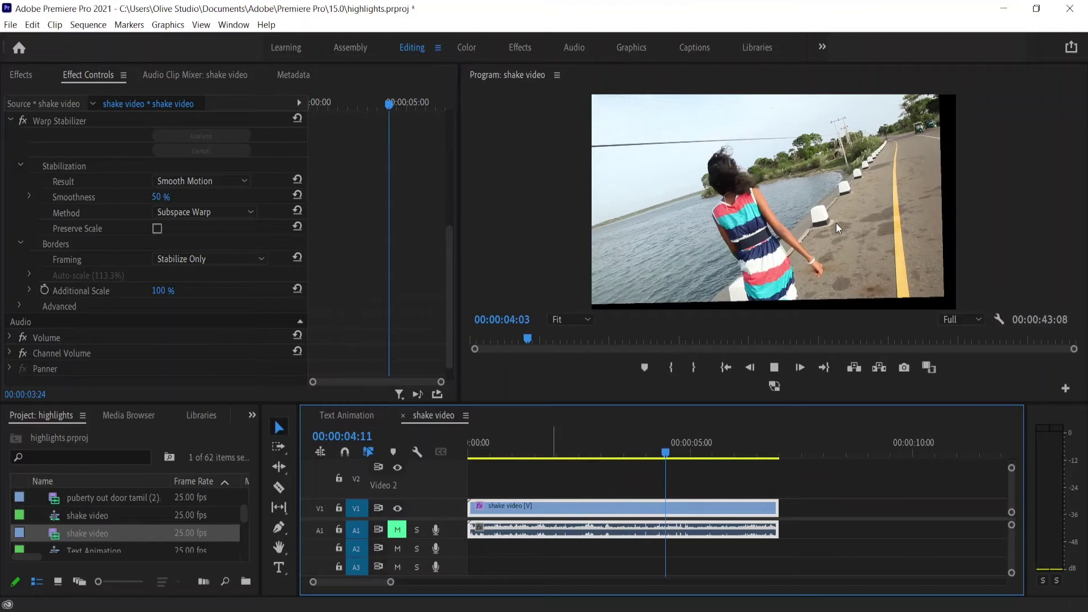
key(space)
click(210, 259)
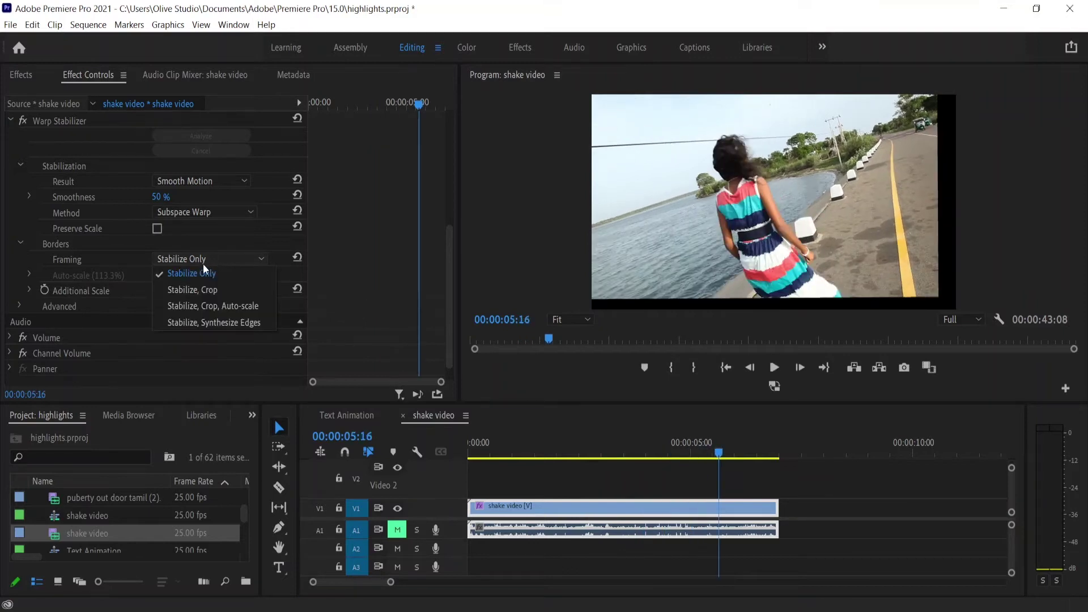
click(220, 305)
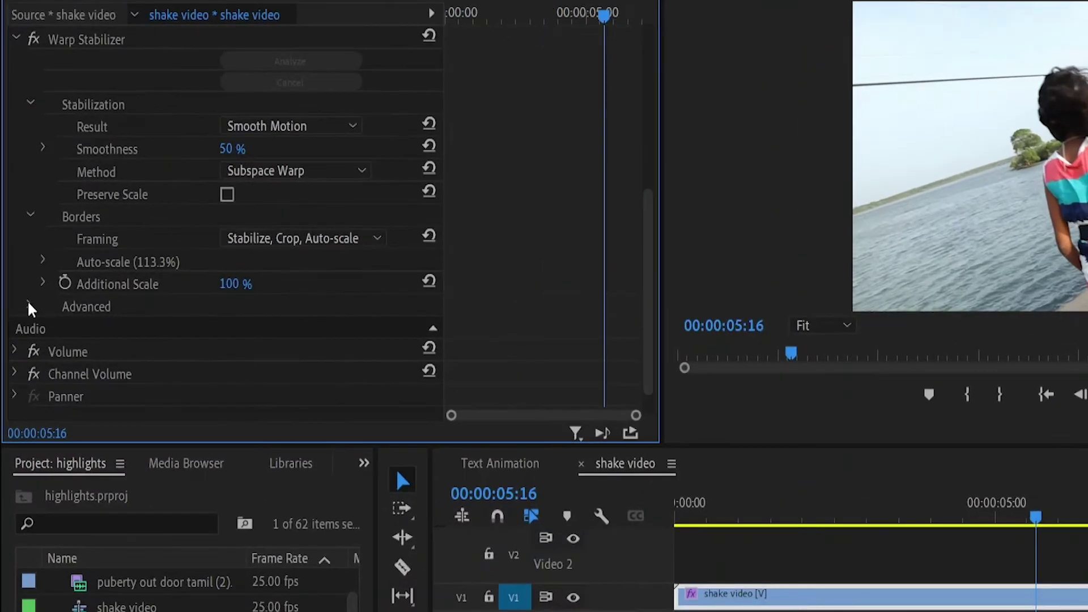
Step: Enable Detailed Analysis in Warp Stabilizer's advanced settings so the clip is reanalyzed
click(26, 306)
drag(645, 207, 636, 255)
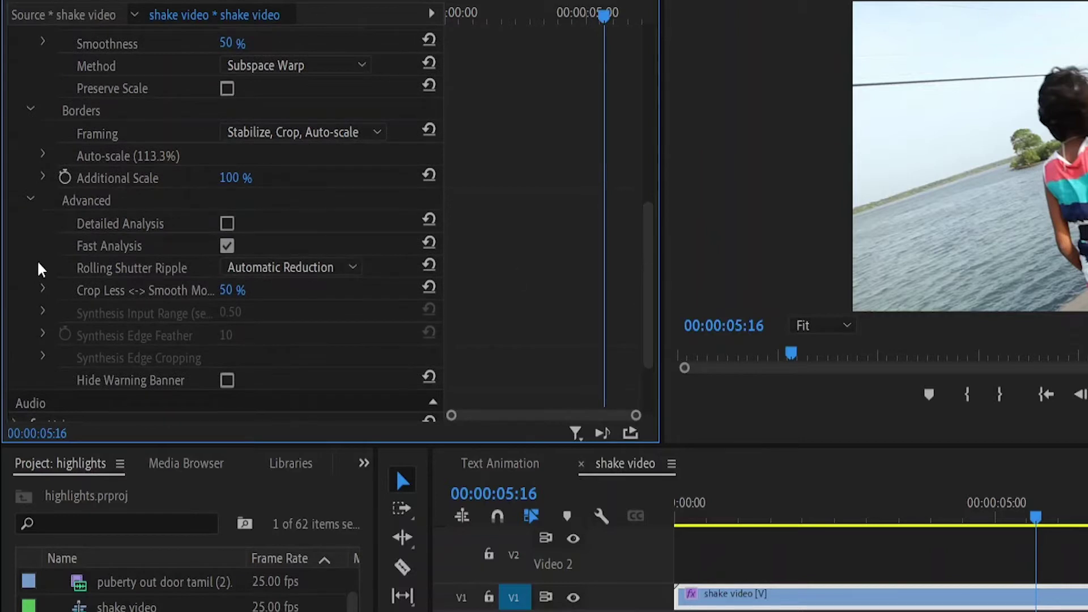
click(226, 223)
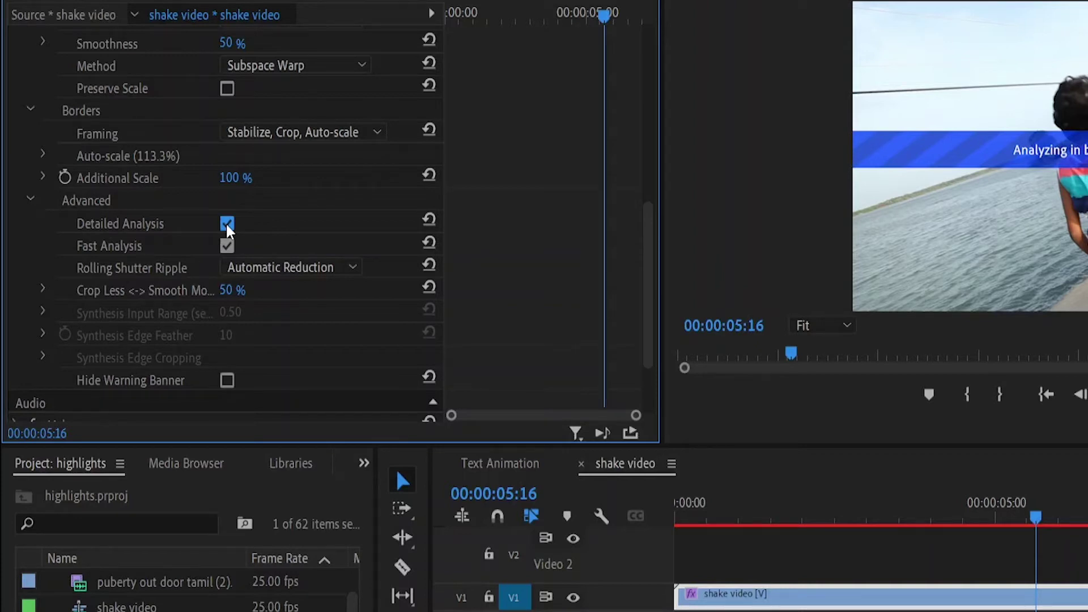
drag(646, 251, 644, 184)
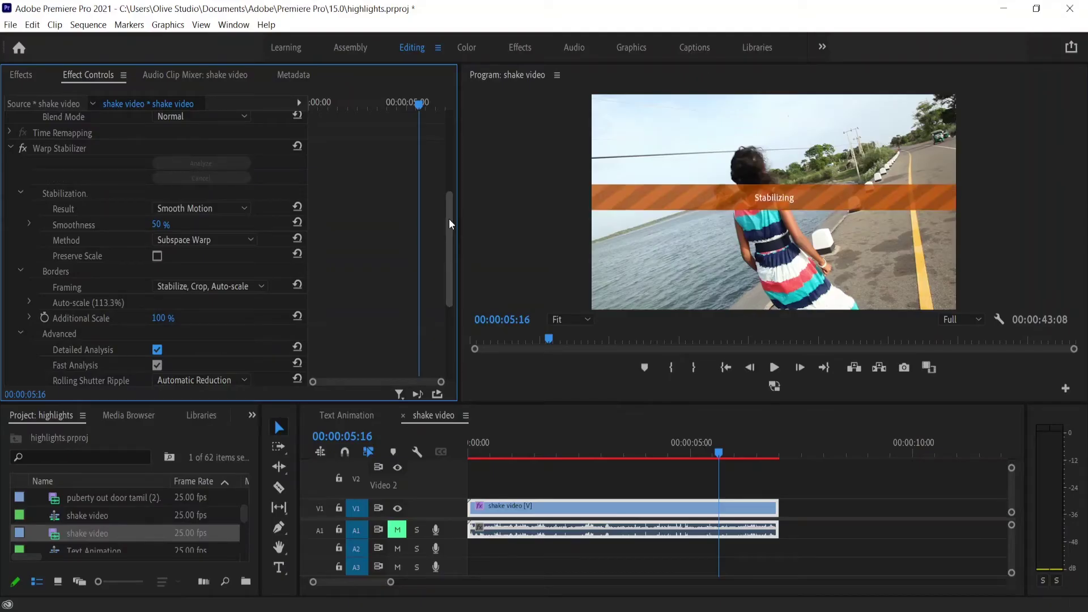
drag(449, 219, 445, 260)
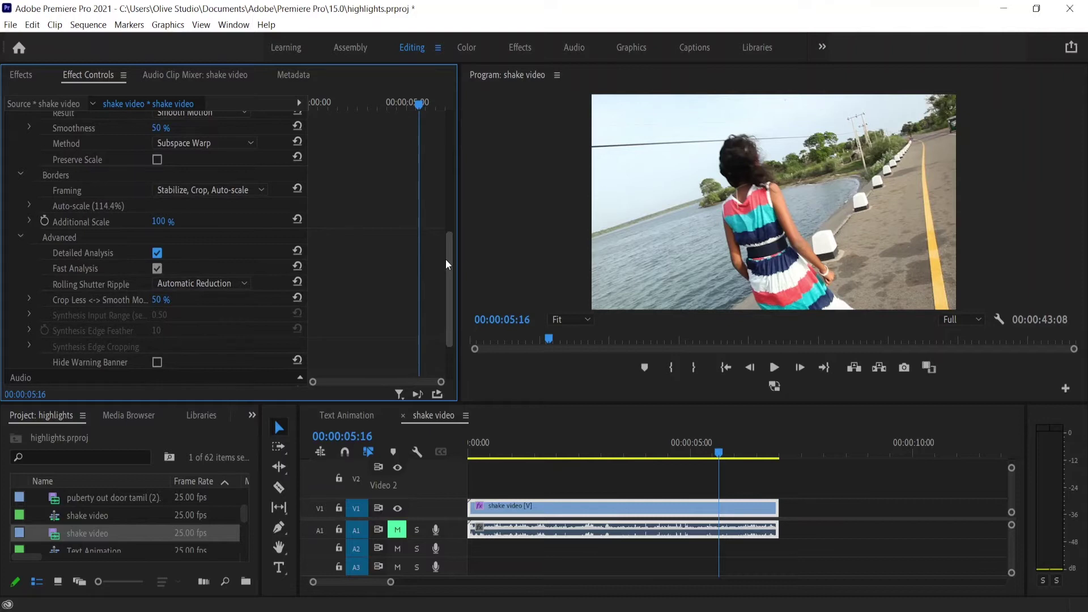
Step: Play back the reanalyzed clip and review the remaining Warp Stabilizer settings
drag(717, 450, 617, 456)
key(space)
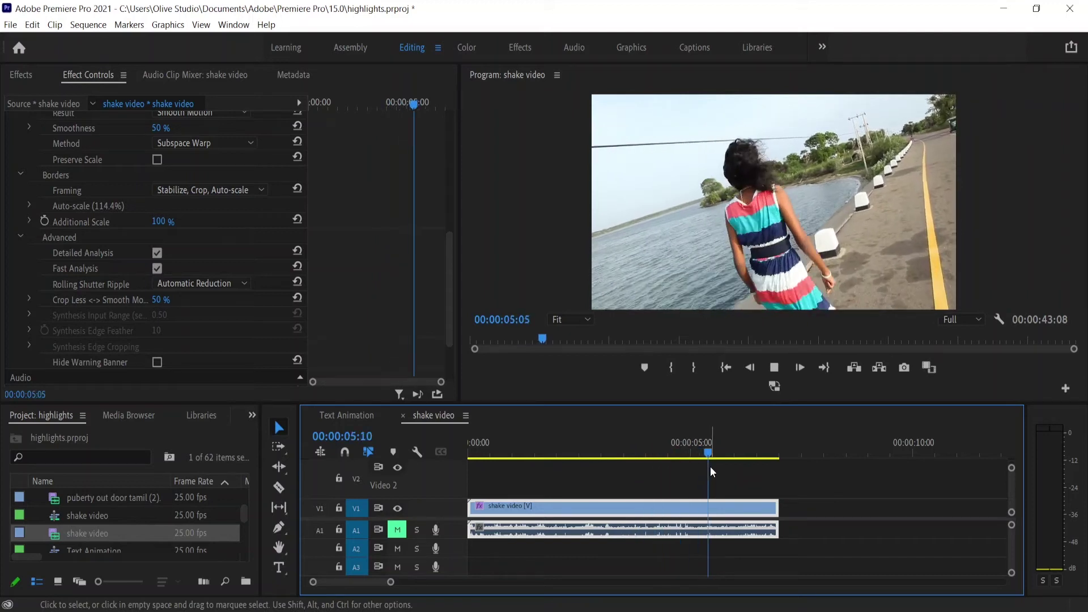
key(space)
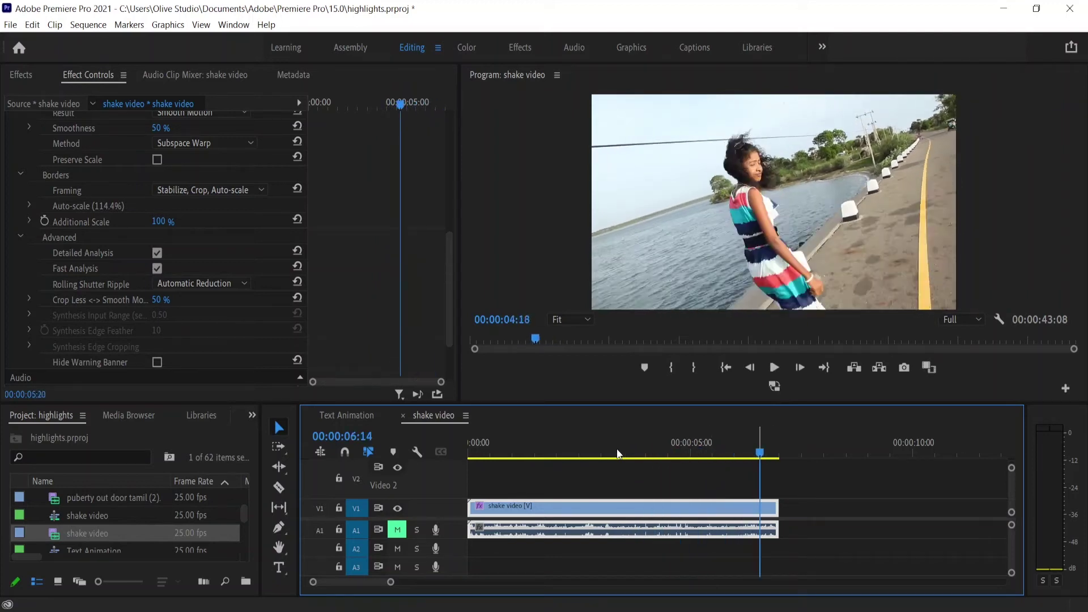
key(space)
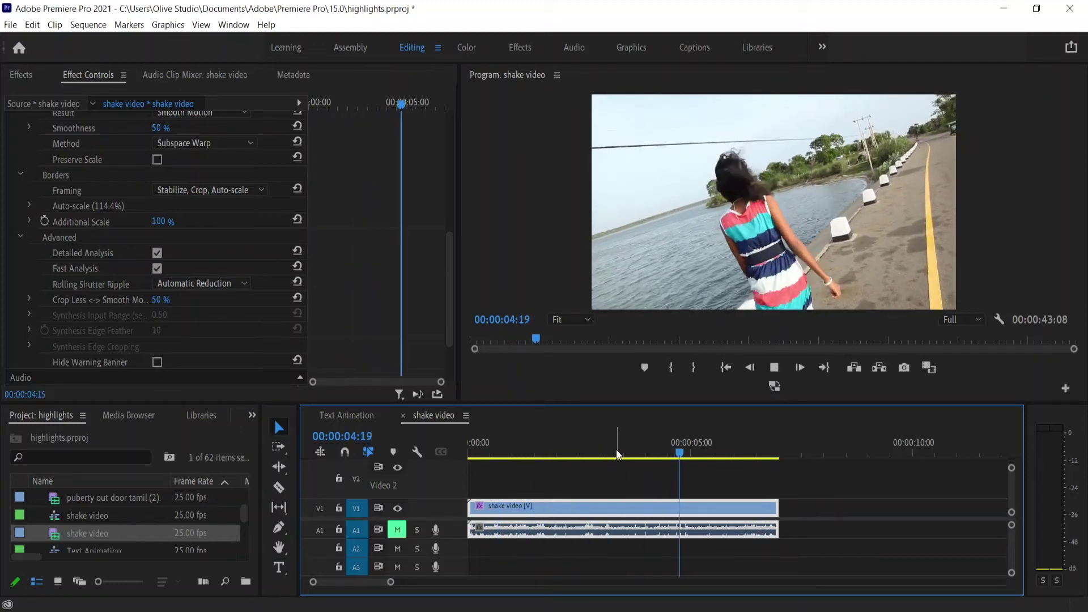
key(space)
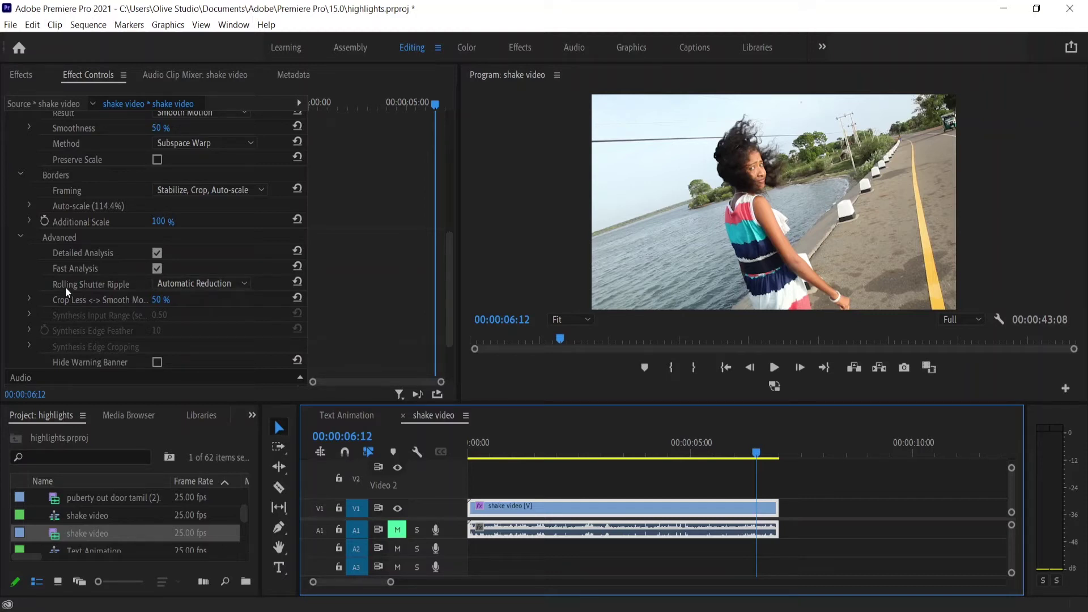
drag(450, 263, 449, 271)
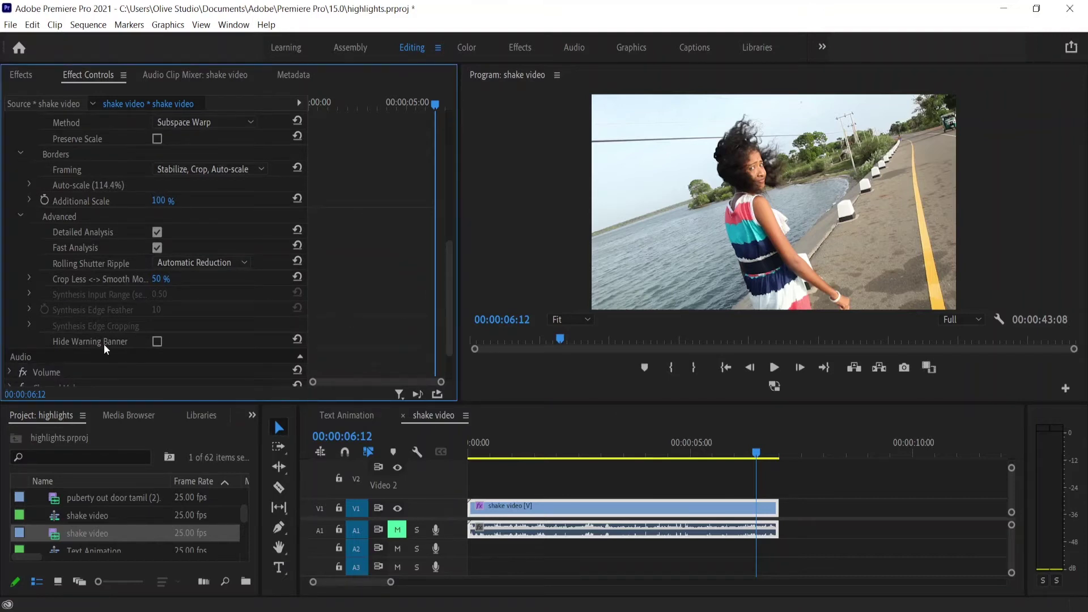
drag(451, 284, 454, 227)
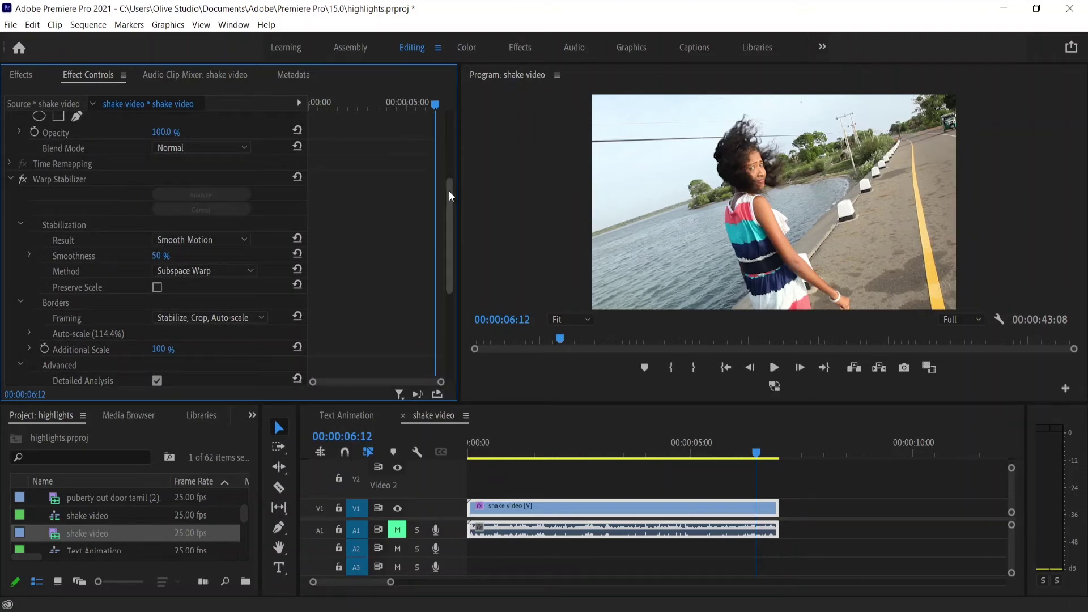
drag(449, 205, 441, 264)
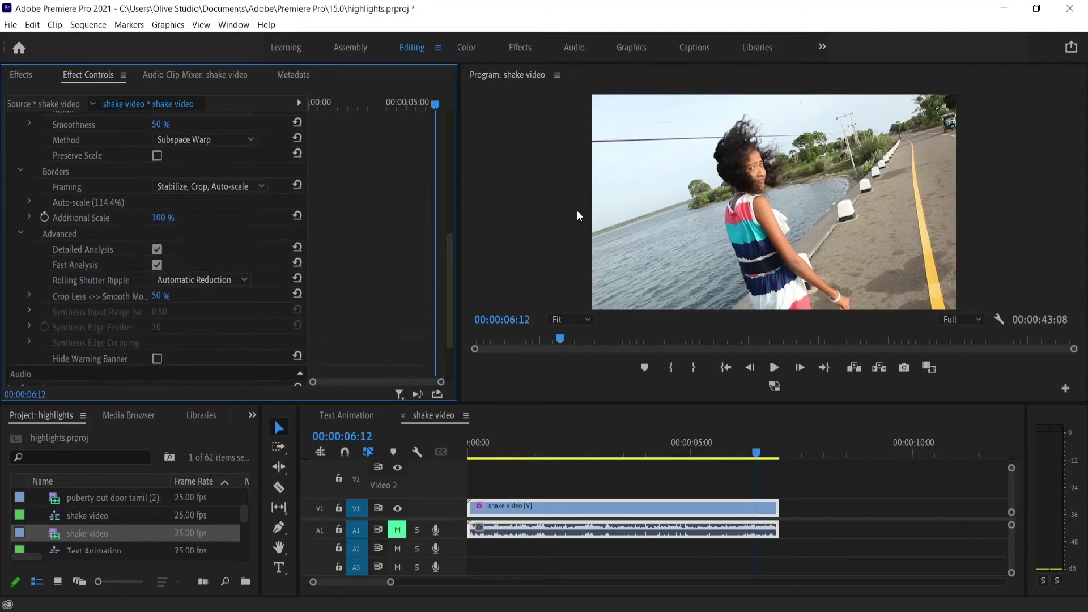
Step: Switch Warp Stabilizer's Hide Warning Banner option on and off again
click(157, 359)
click(157, 360)
drag(448, 276, 450, 168)
Step: Play back the stabilized clip from about 00:00:02:12 to check its smoothness
drag(685, 451, 579, 452)
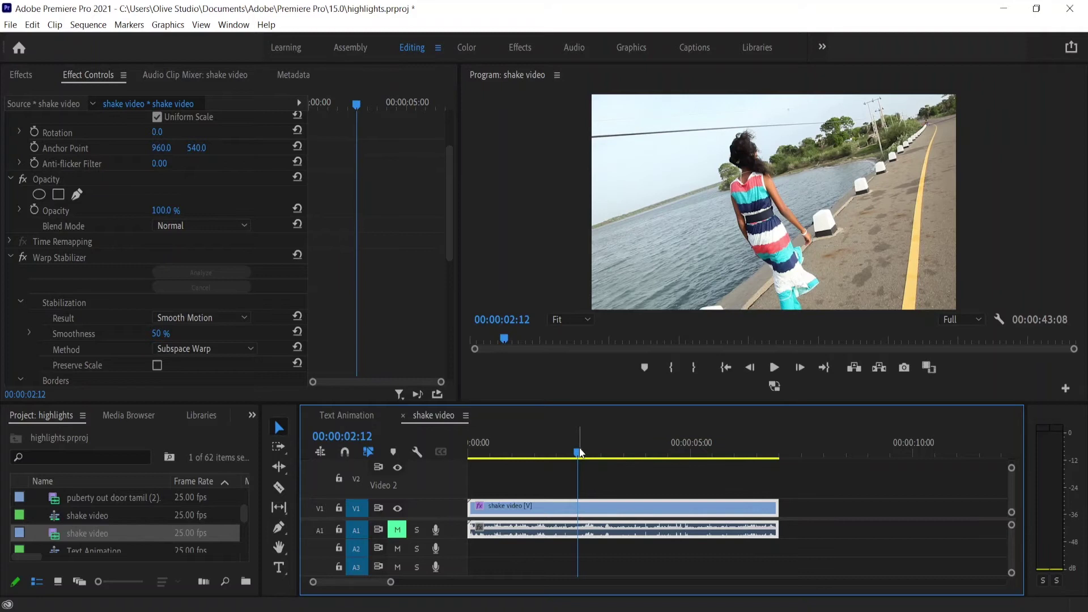
key(space)
drag(640, 448, 617, 452)
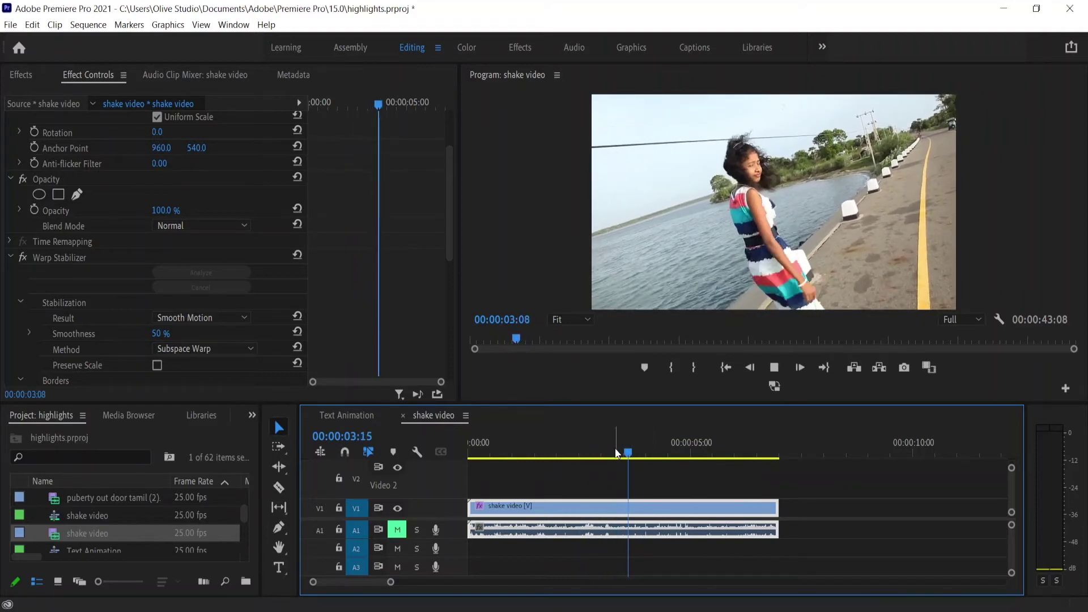
key(space)
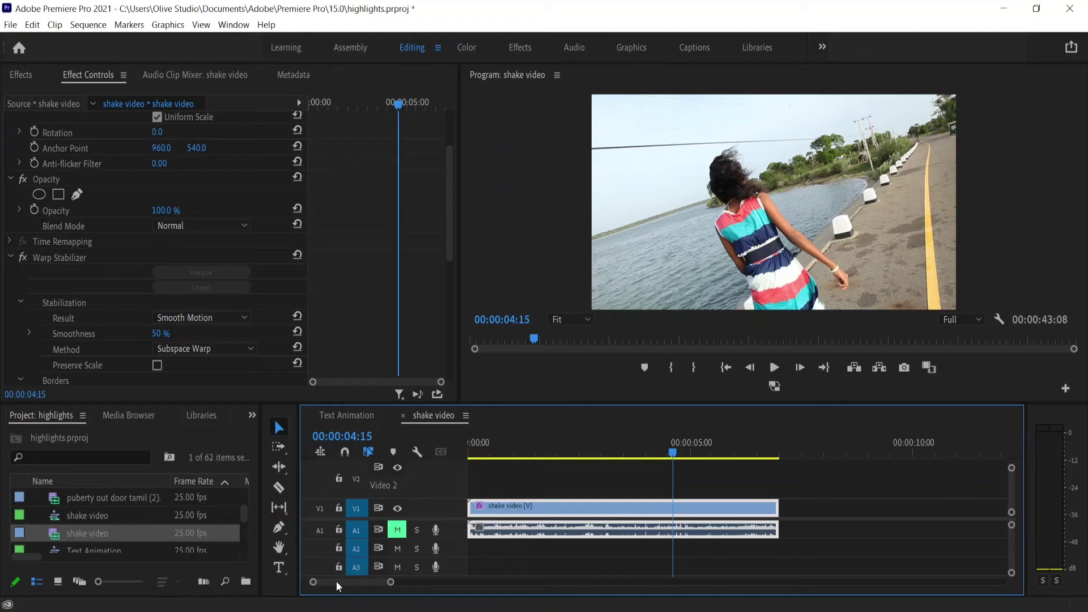
Step: Enlarge video track V1 at the sequence start, inspect the first second frame by frame, and split the clip at 00:00:01:00
key(Home)
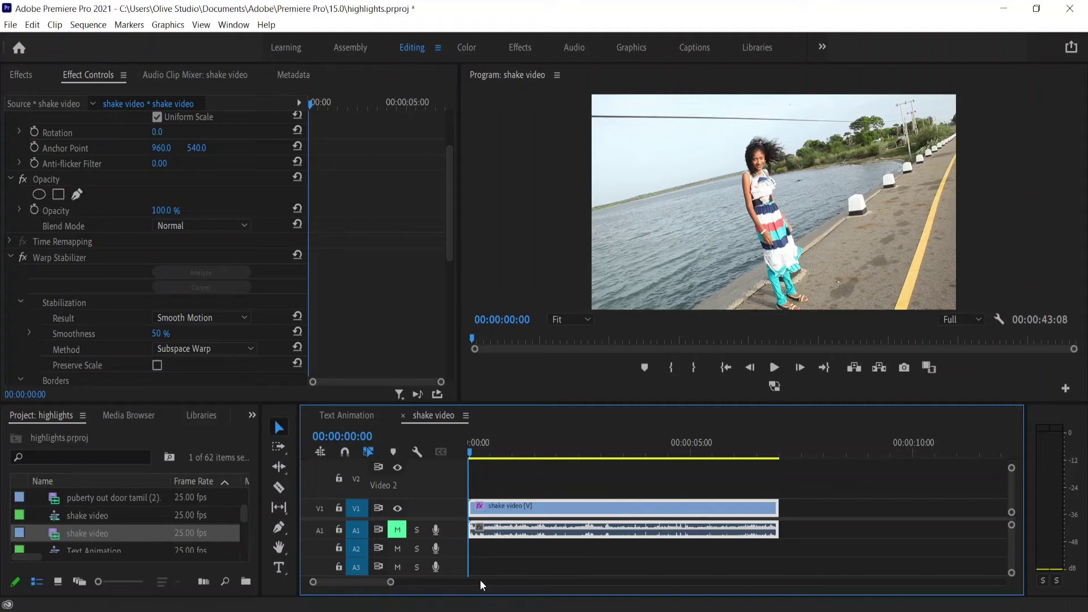
double_click(453, 506)
scroll(453, 505, up, 1)
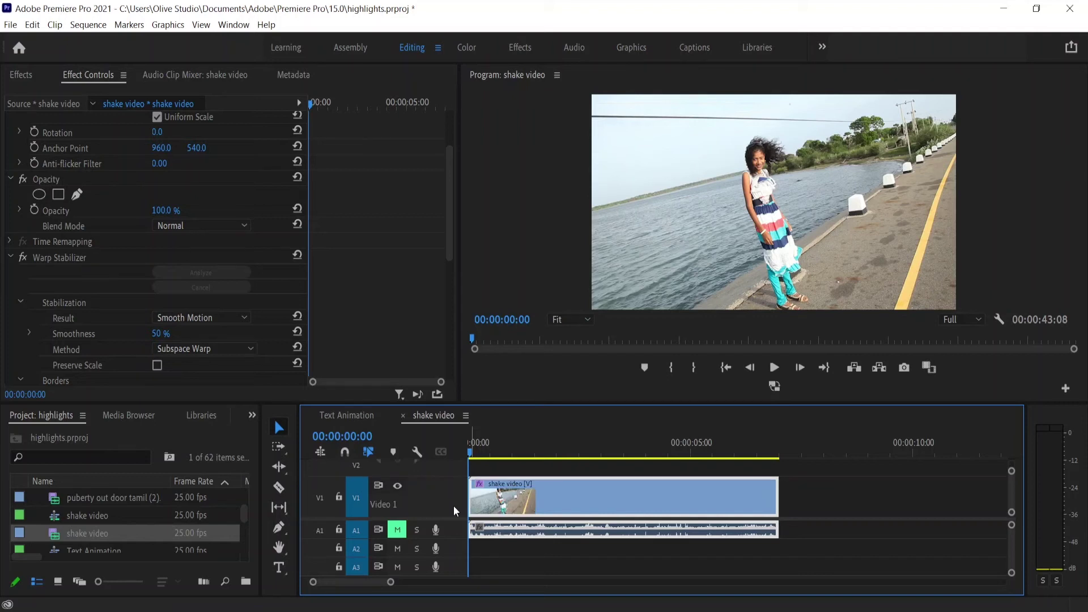
scroll(454, 511, up, 1)
scroll(454, 511, down, 1)
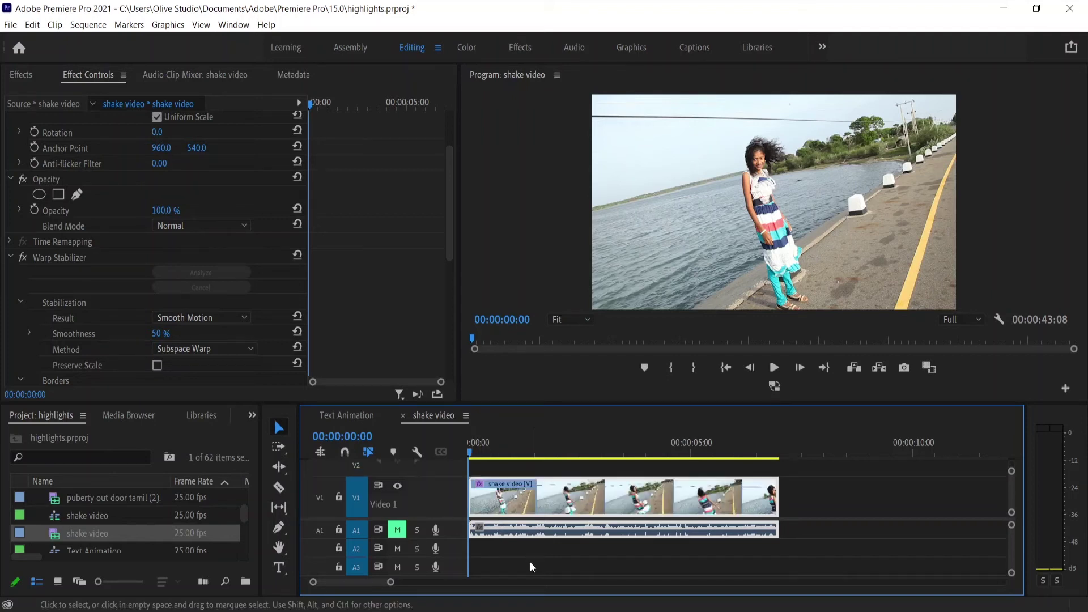
drag(389, 584, 341, 583)
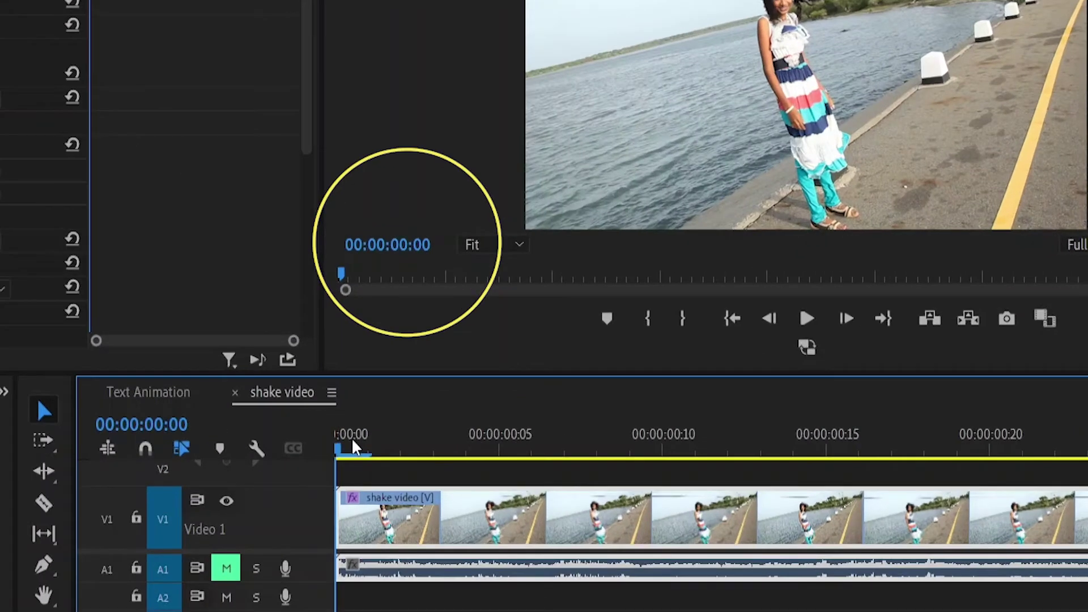
drag(475, 451, 511, 451)
drag(401, 450, 1020, 457)
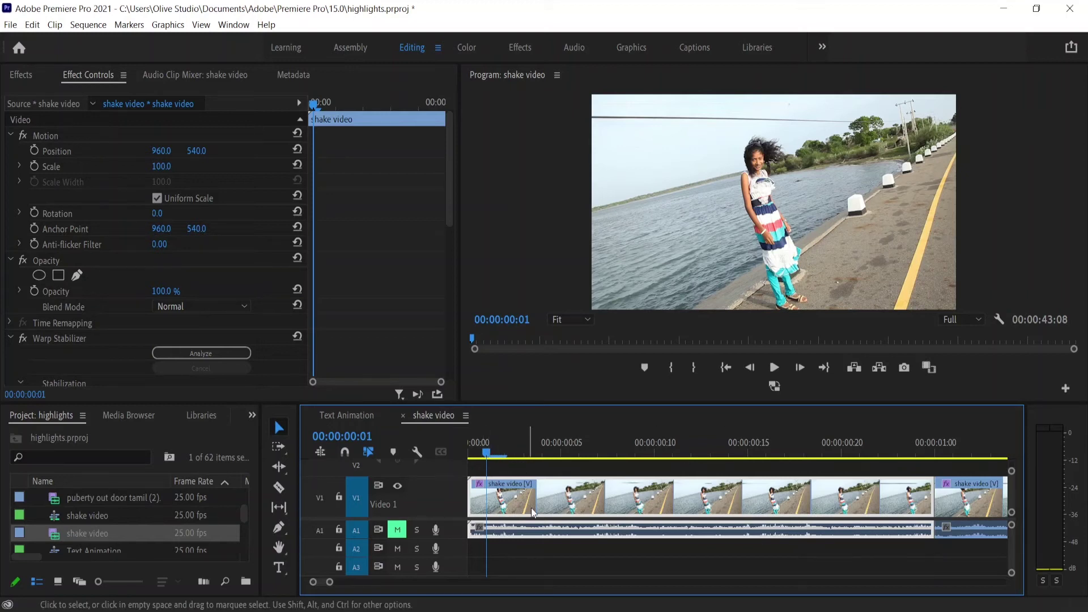
Step: Play back the split clip from its first frames, and review the keyframed clip at about 26 seconds
drag(490, 450, 564, 462)
key(space)
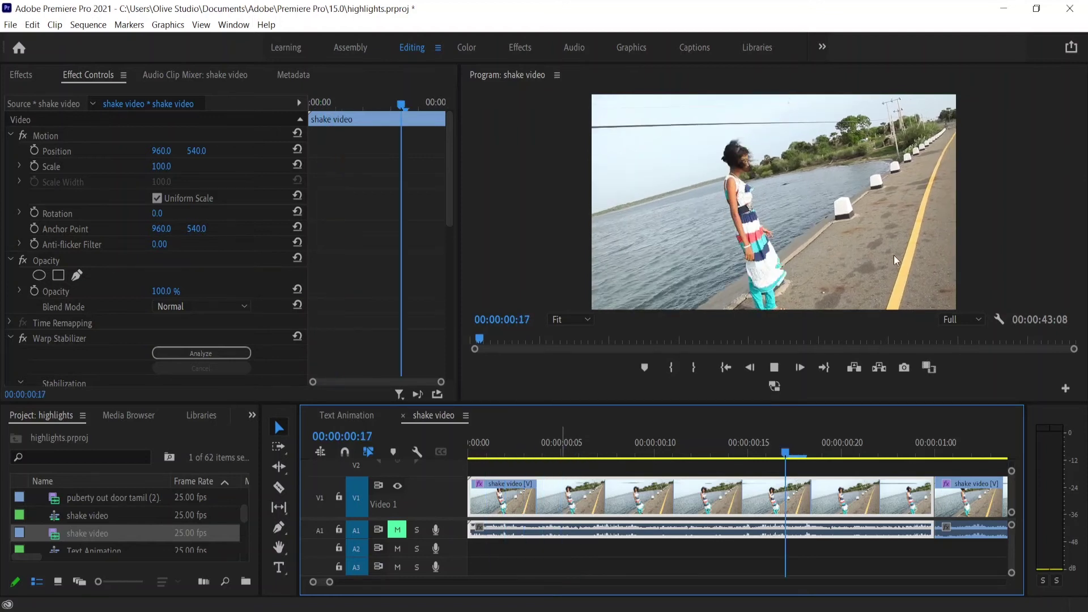
key(space)
scroll(453, 501, down, 3)
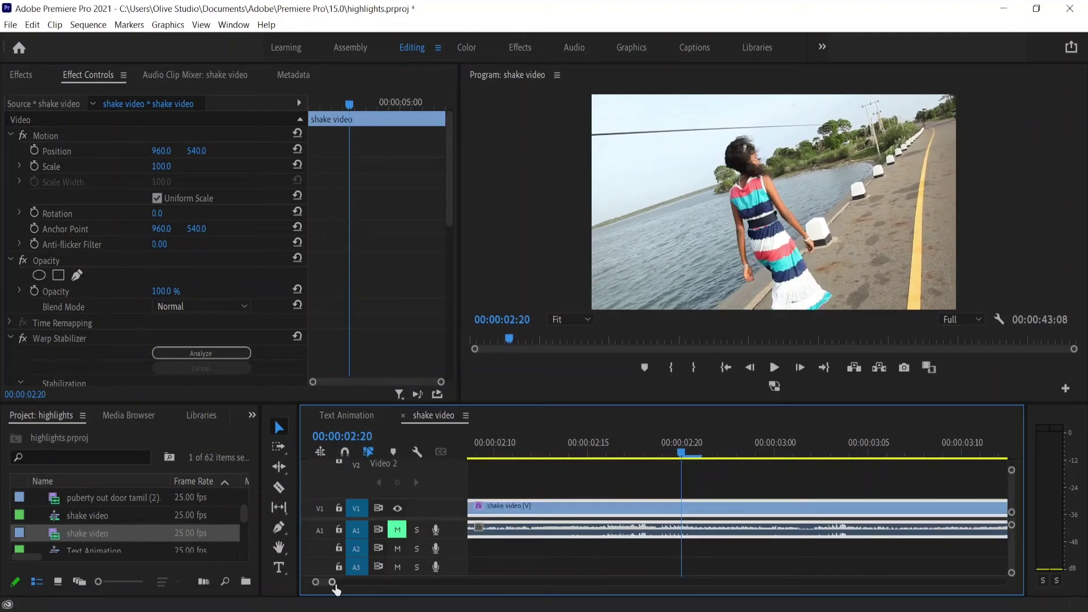
drag(324, 582, 365, 585)
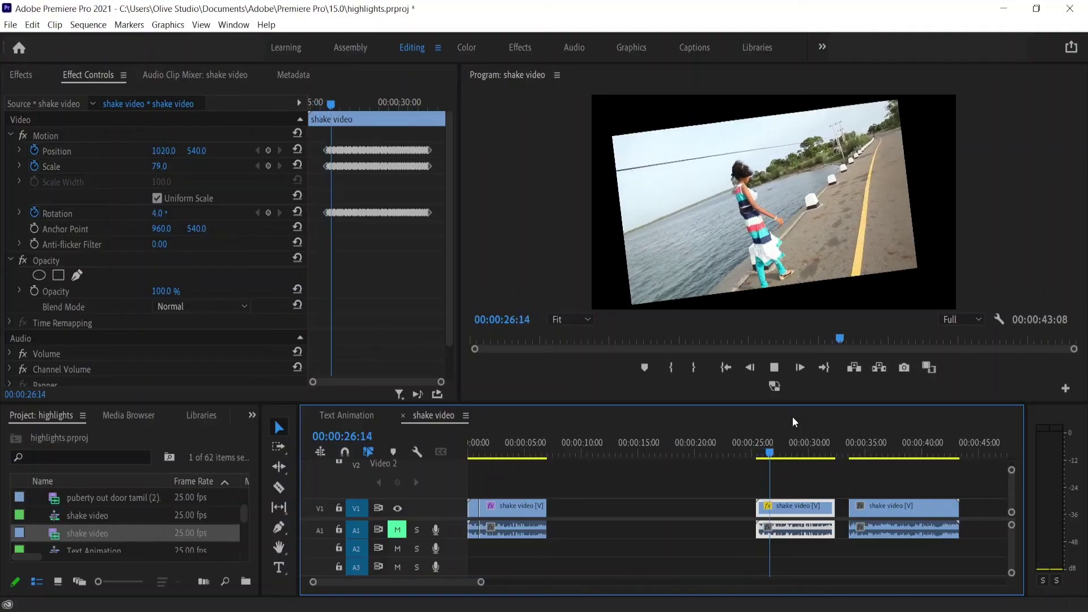
key(space)
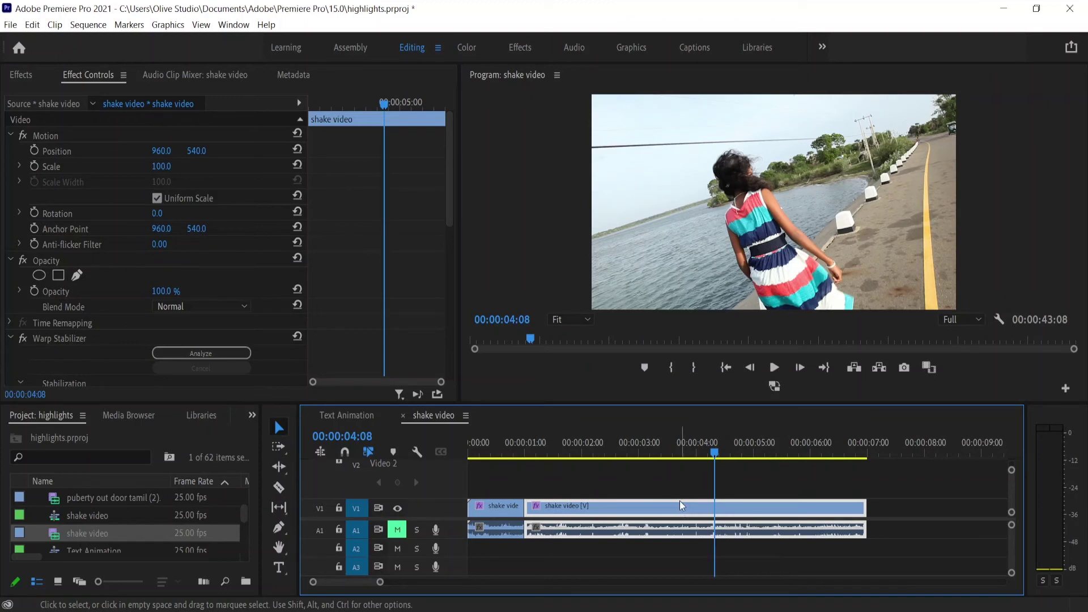
Step: Set the speed of the longer clip segment after the split to 75%
click(689, 495)
click(695, 509)
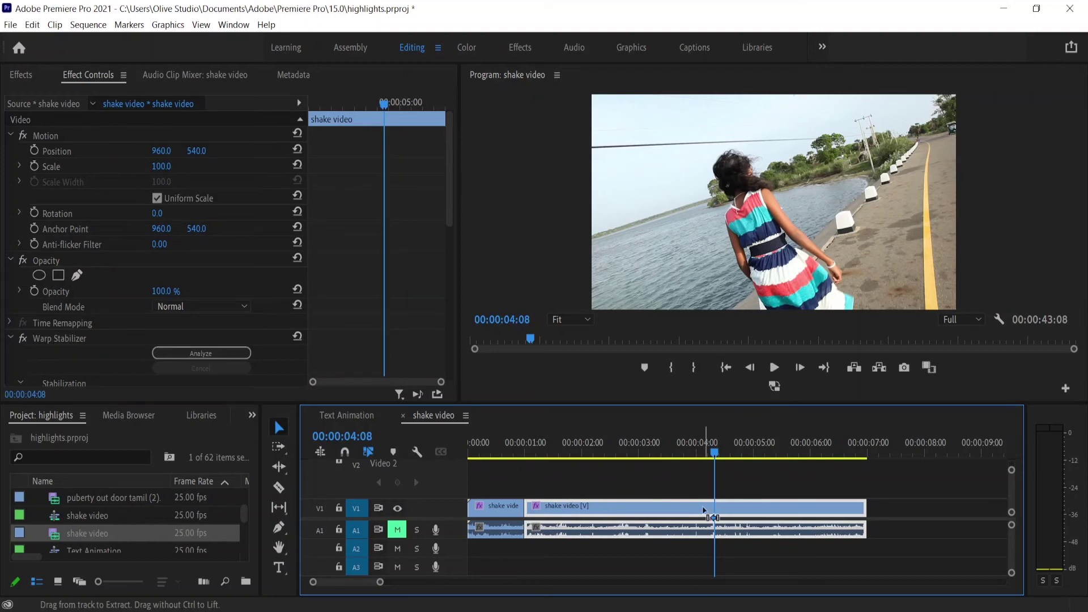
key(ctrl+r)
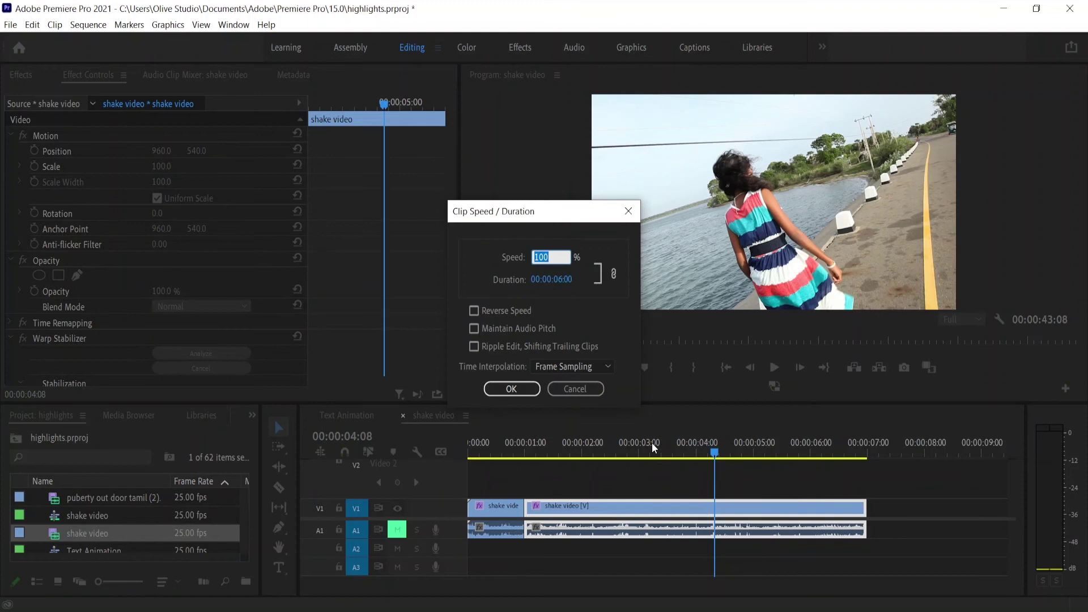
text(50)
key(Return)
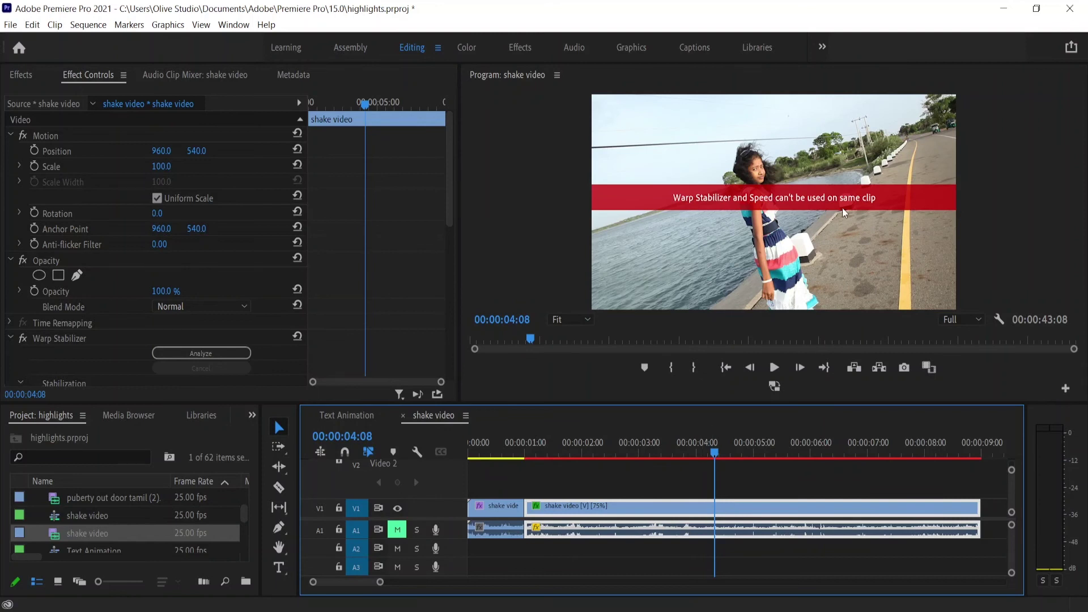
Step: Remove Warp Stabilizer from the slowed clip segment and nest it under the default name
drag(451, 182, 442, 233)
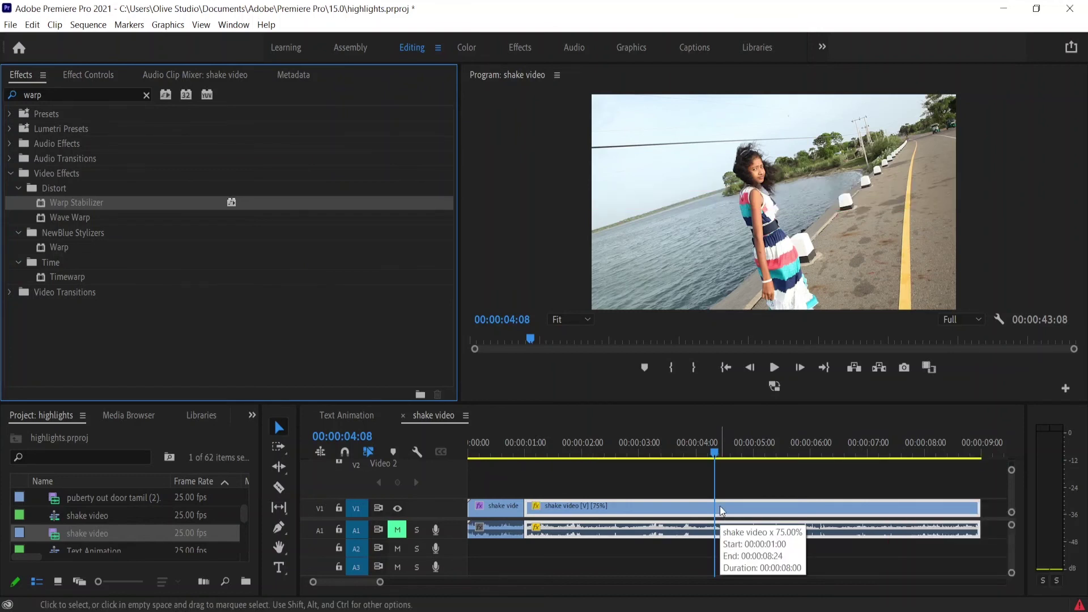
right_click(720, 505)
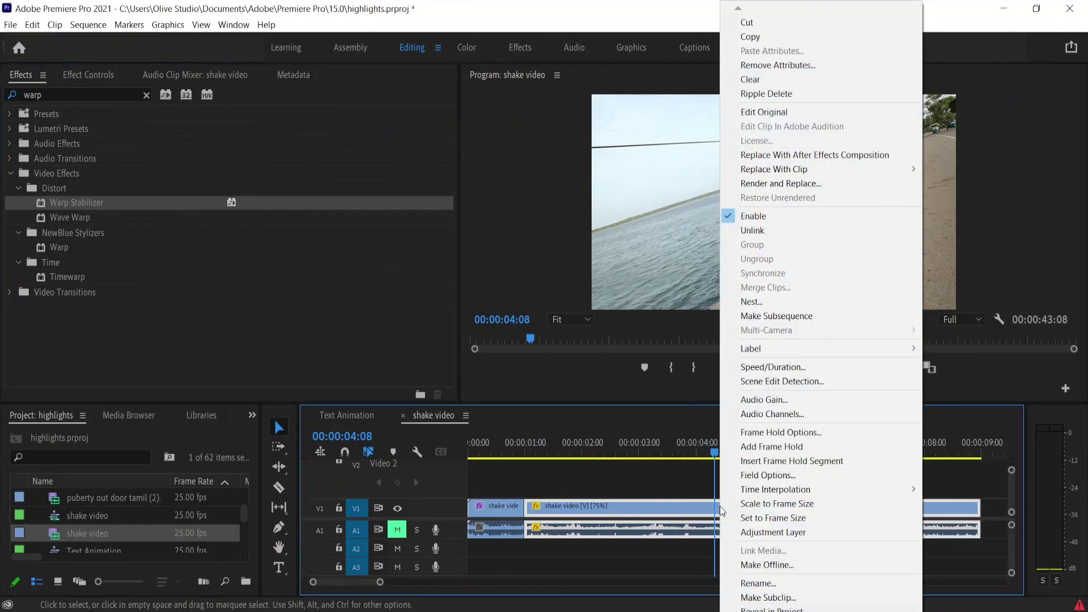
click(753, 302)
click(525, 325)
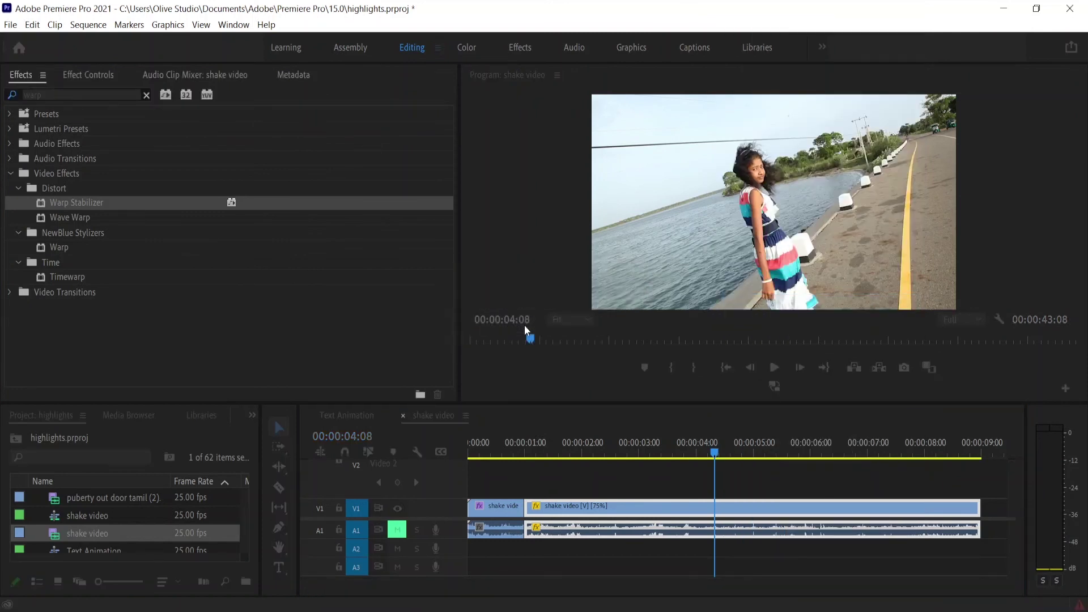
Step: Apply the Warp Stabilizer effect to the nested sequence on V1
click(598, 507)
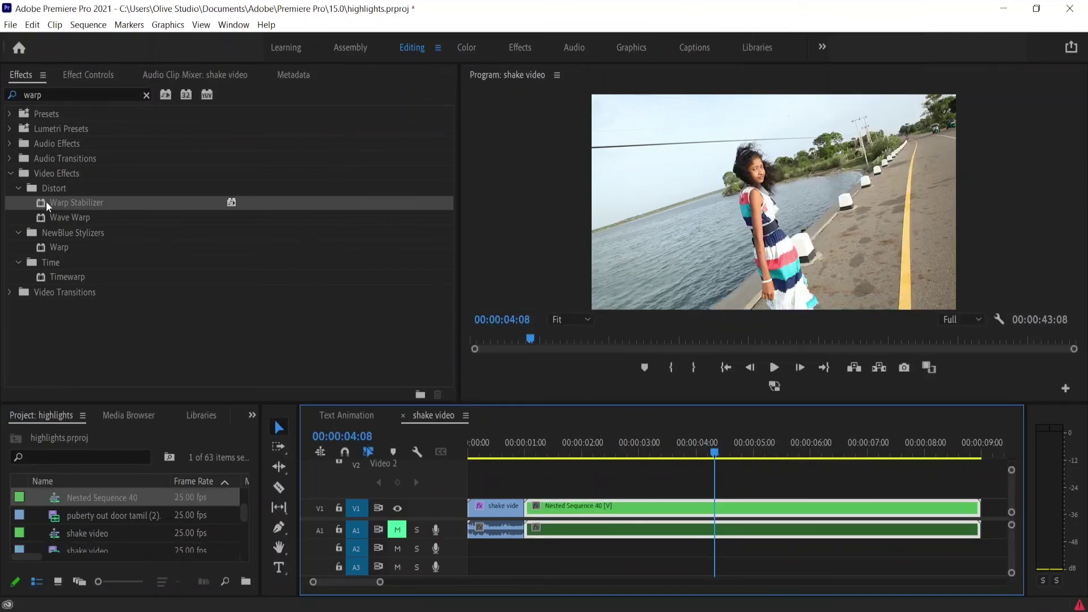
drag(42, 204, 625, 508)
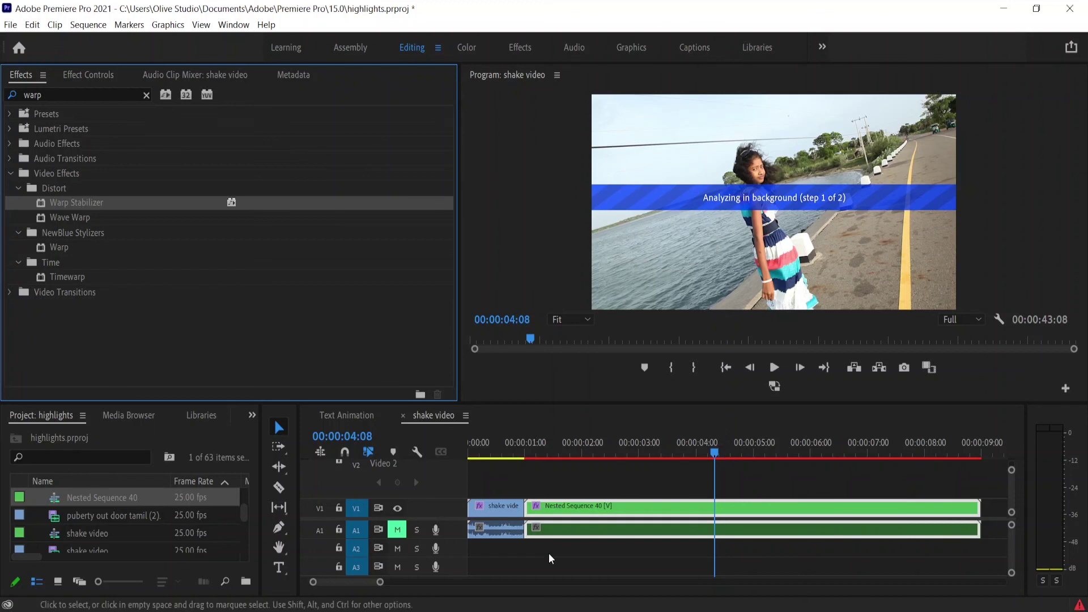
drag(381, 582, 442, 586)
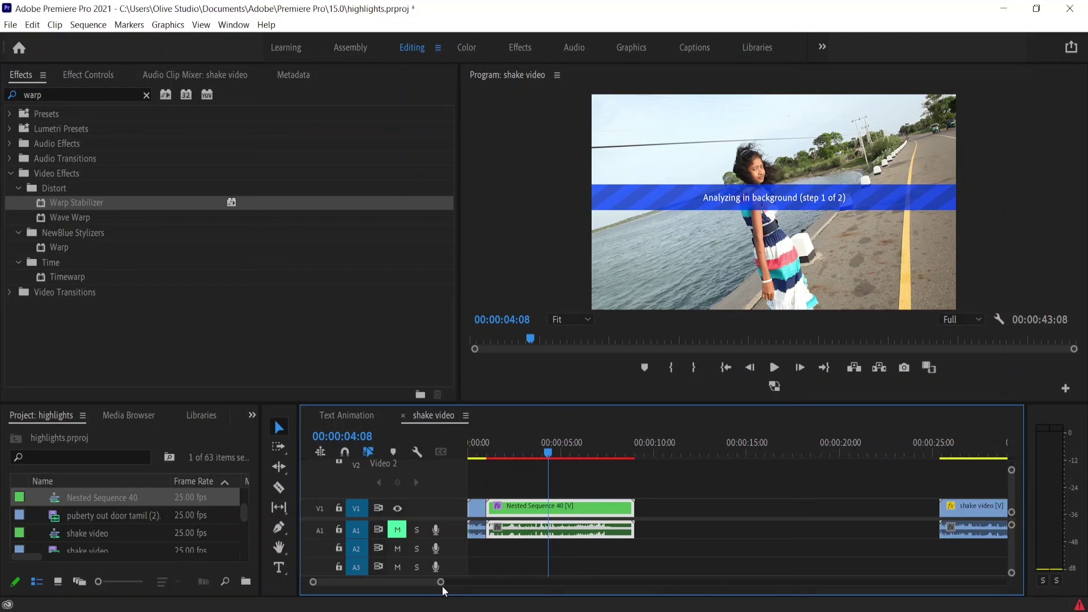